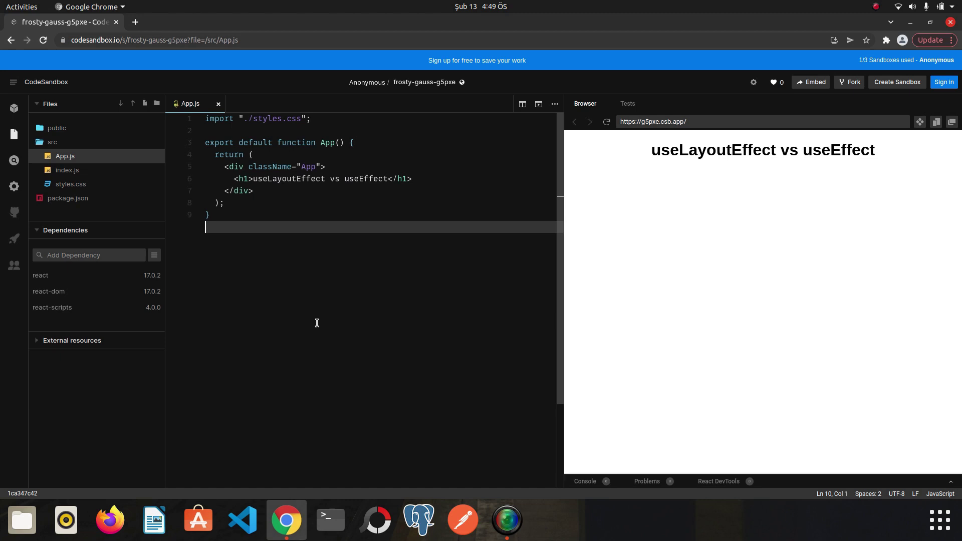
- Add "import { useEffect, useLayoutEffect } from 'react'" as App.js's first line and save
left_click(206, 118)
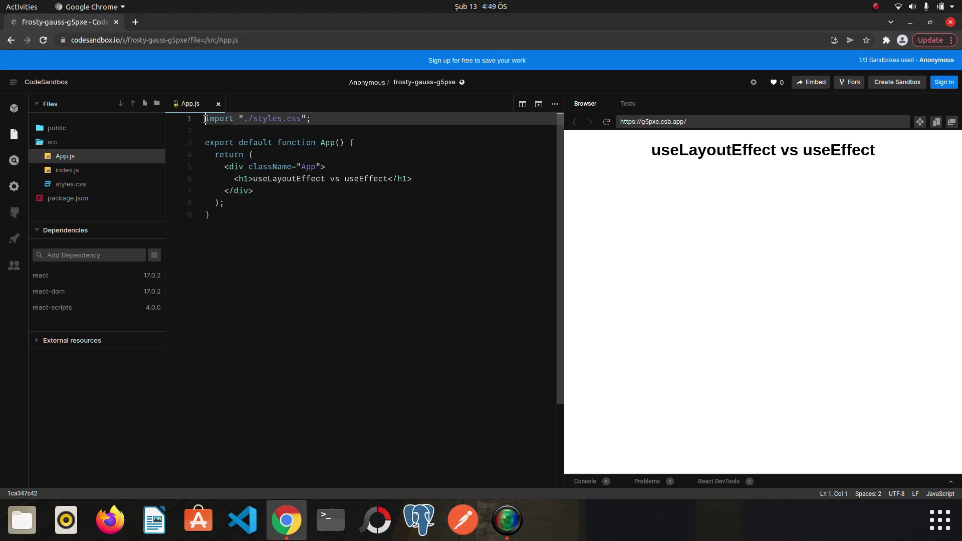
key("Return")
key("Up")
type("im")
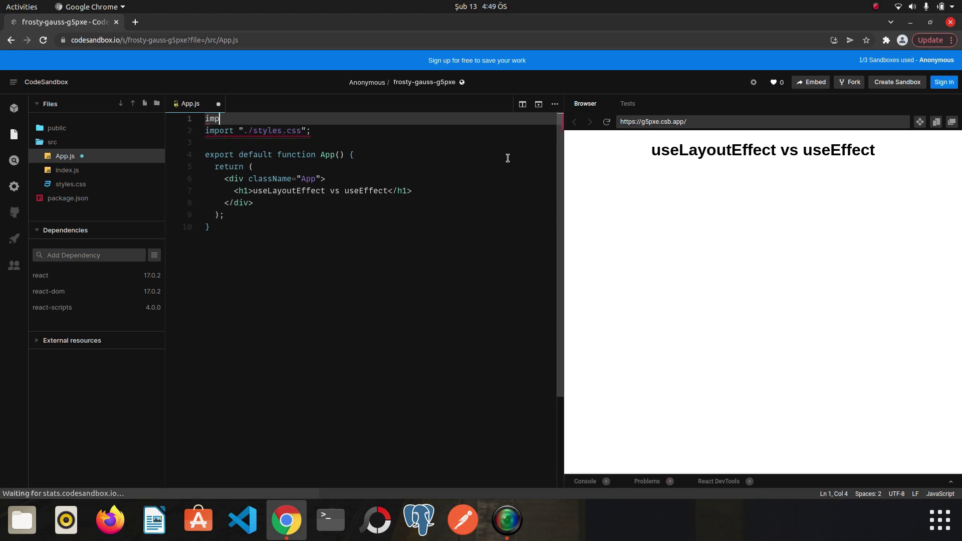
type("port {")
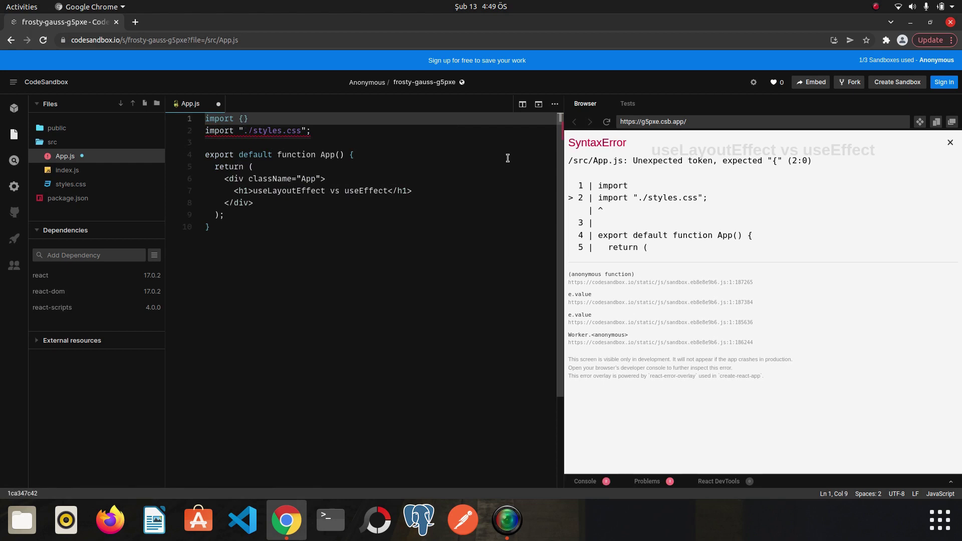
type("use")
key("Return")
type(",")
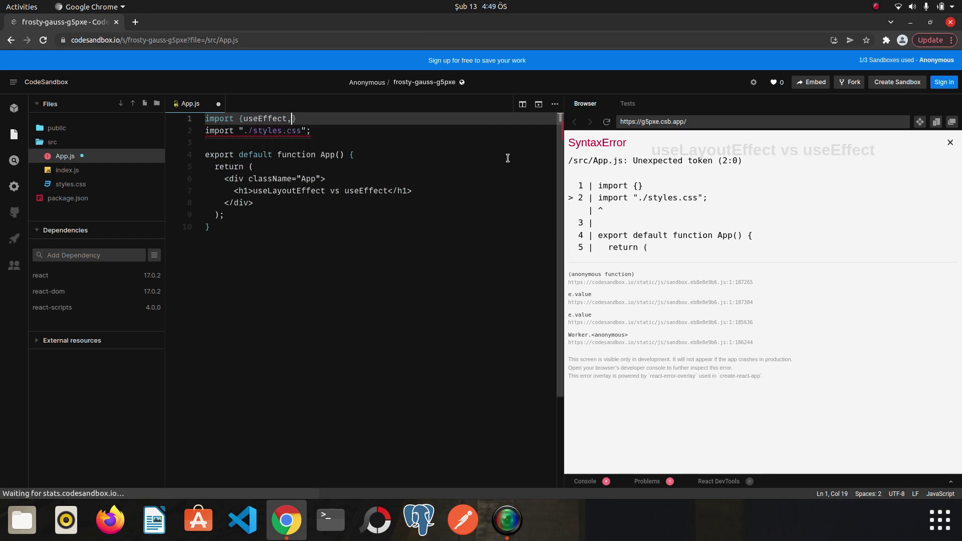
type("USE")
key("Return")
key("End")
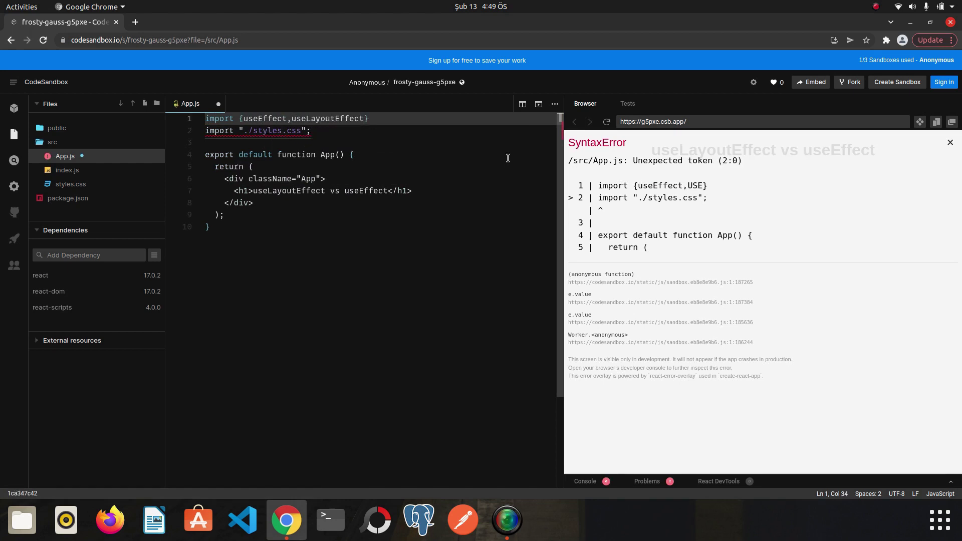
type(" from 'react")
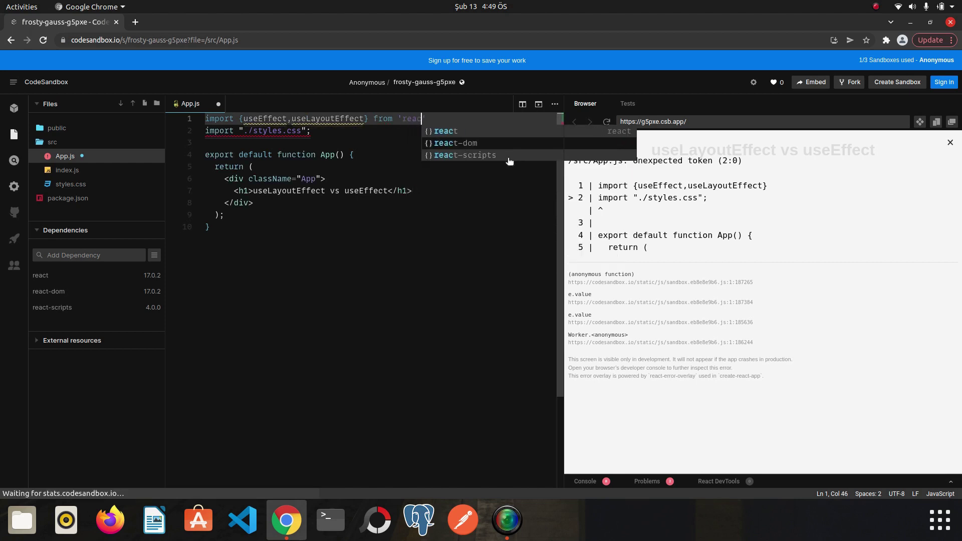
left_click(457, 410)
key("ctrl+s")
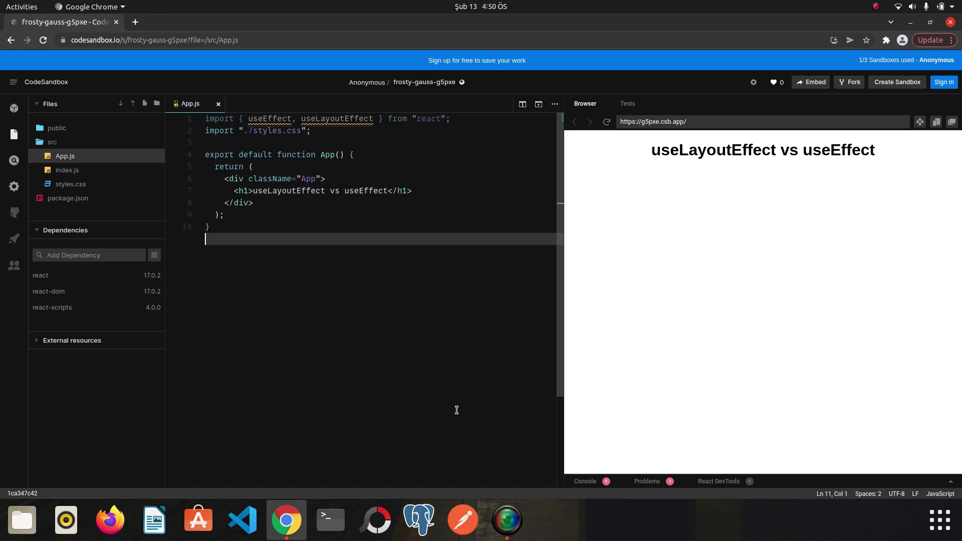
- Import useState and declare a message state initialized to "Hello there", then save
left_click(374, 119)
type(",useState")
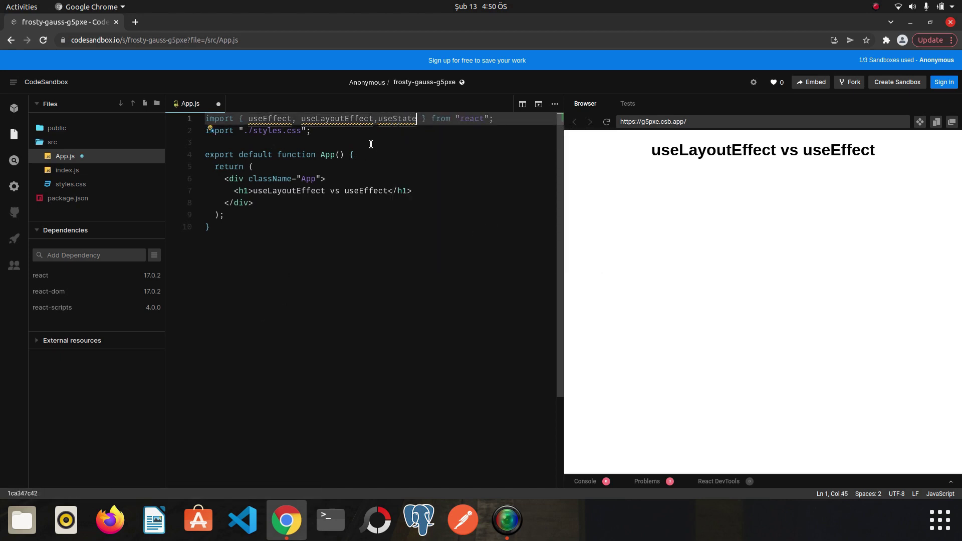
left_click(369, 145)
key("Return")
type("cons")
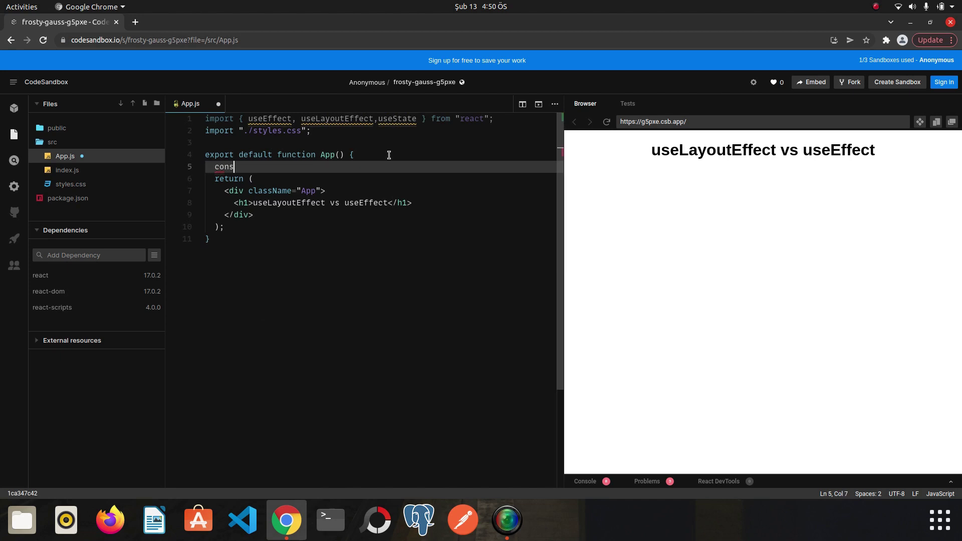
type("t [message,set")
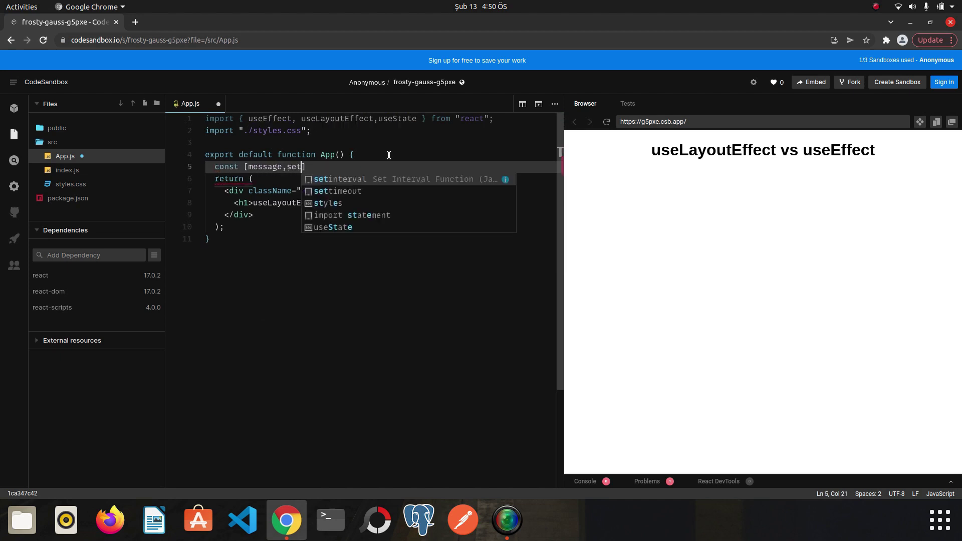
type("Message]")
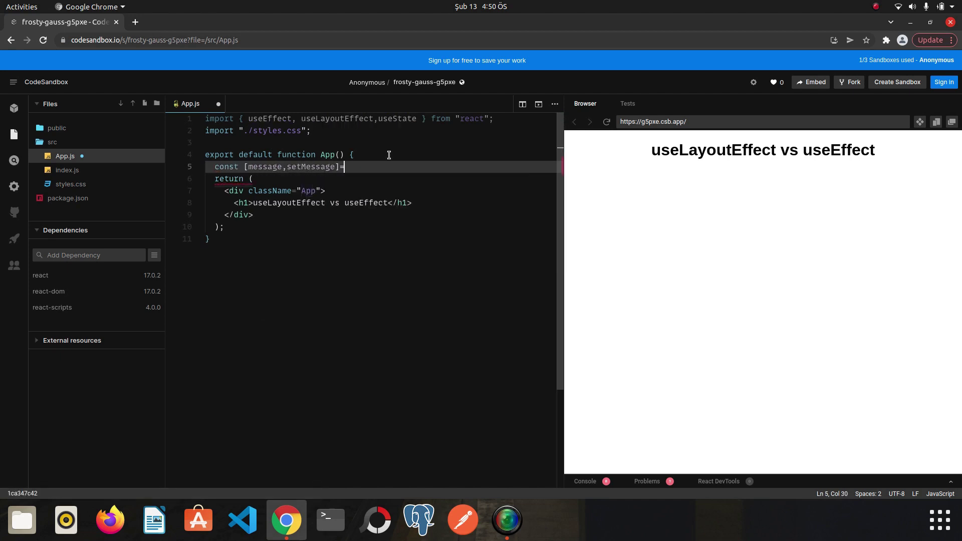
type("=useSt")
key("Return")
type("('")
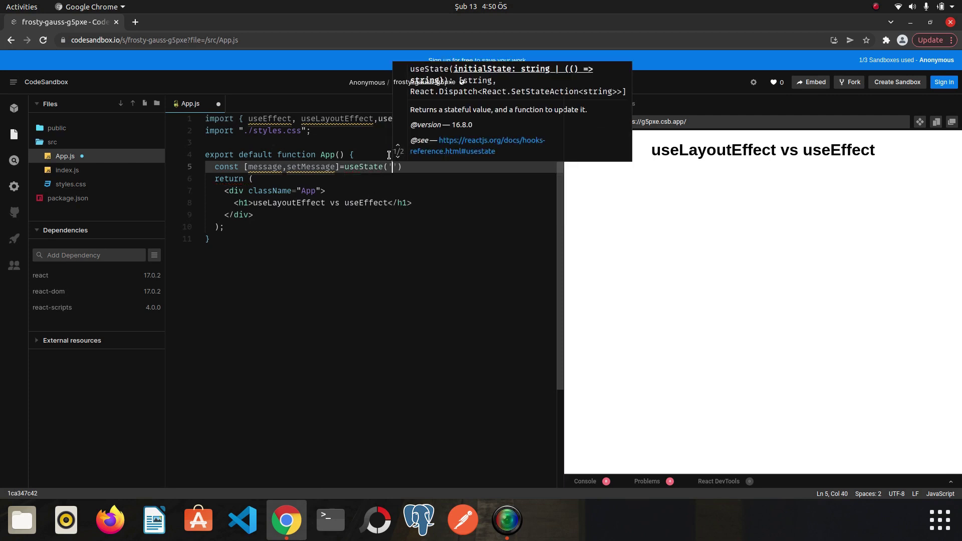
type("Hello ")
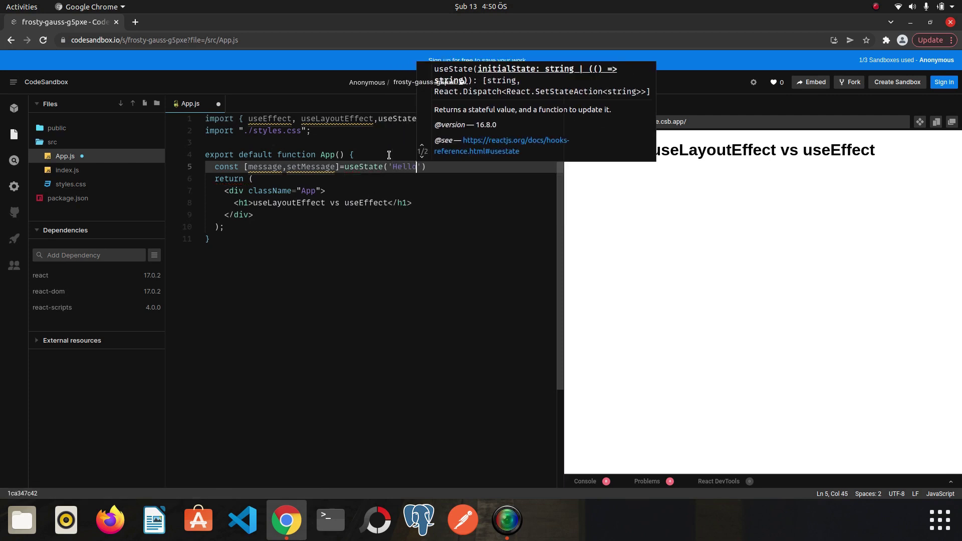
type("there")
left_click(331, 242)
key("ctrl+s")
- Render {message} in an h5 below the h1 heading and save
left_click(482, 200)
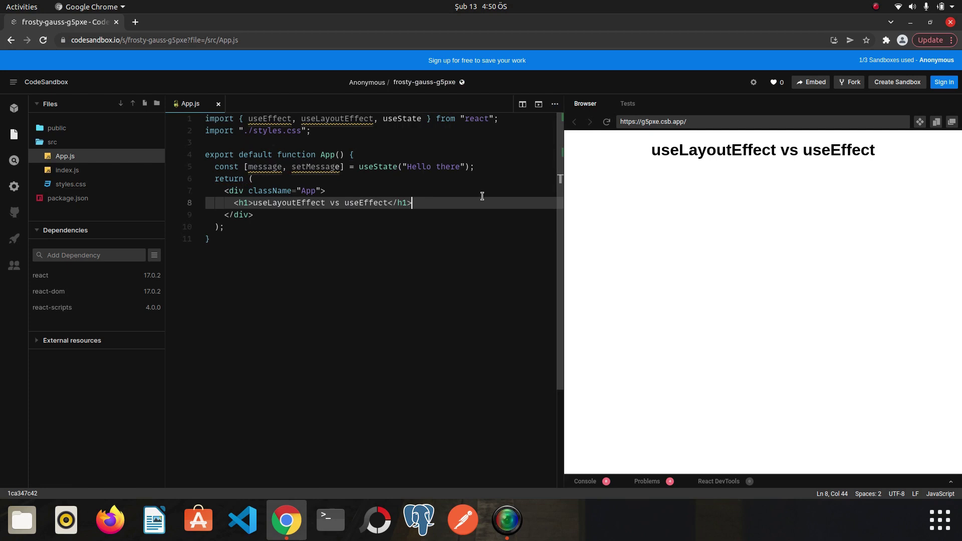
key("Return")
type("<h%")
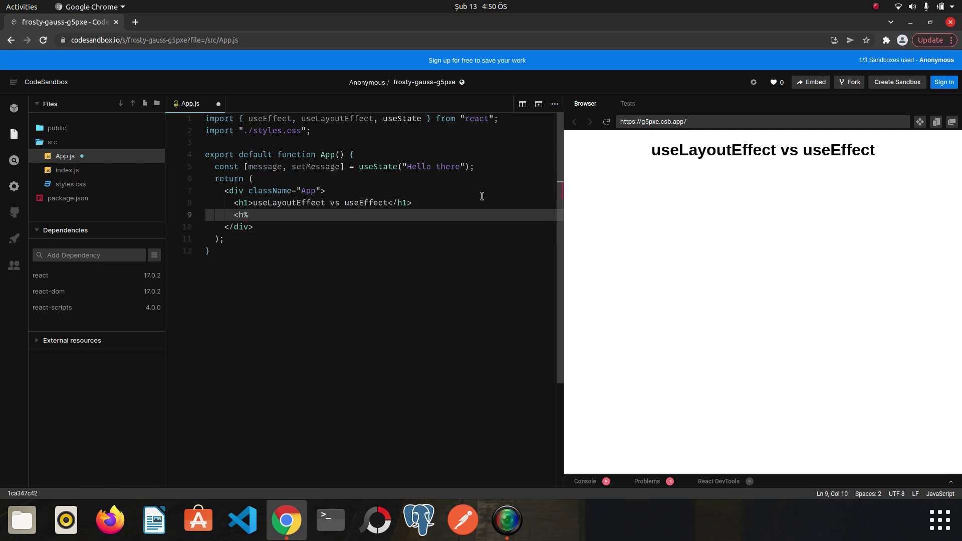
key("BackSpace")
type("5>")
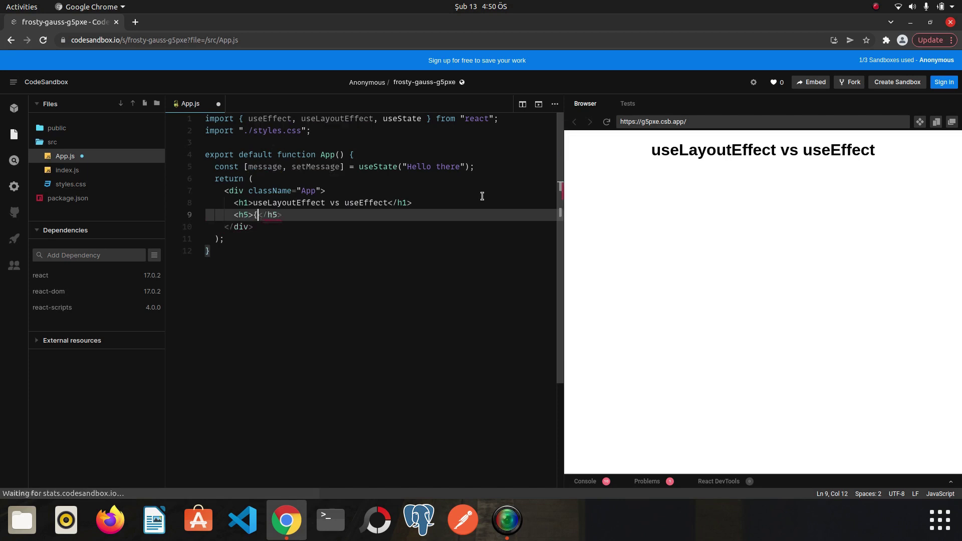
type("</{mes")
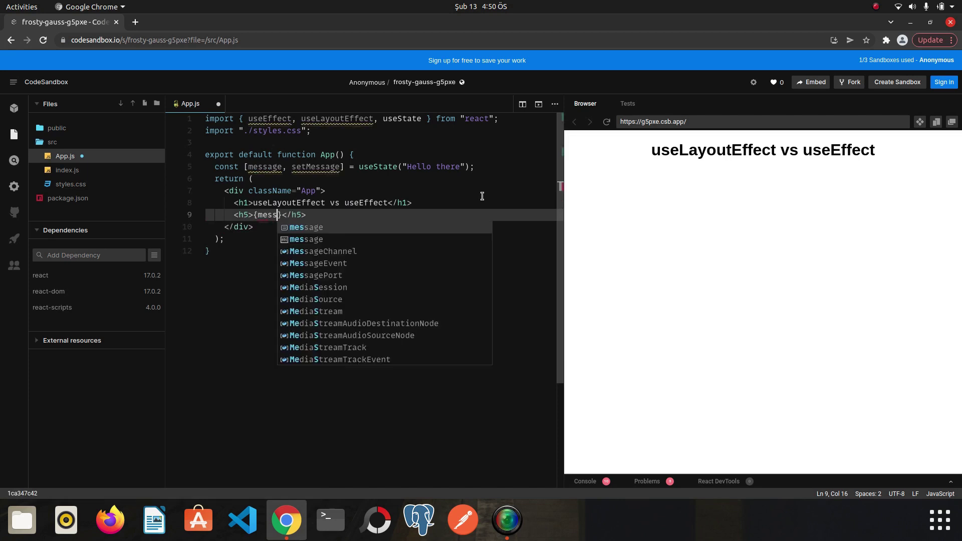
type("sage")
left_click(250, 317)
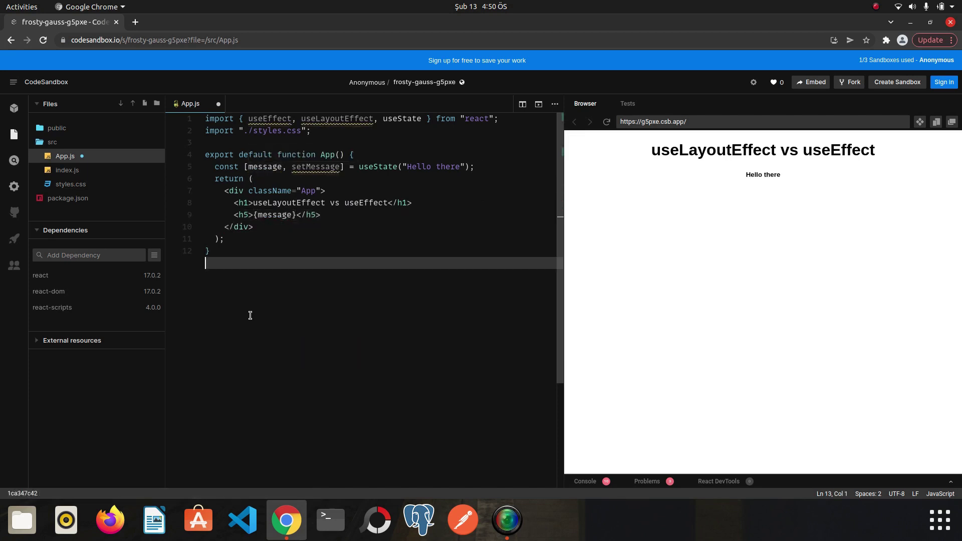
key("ctrl+s")
- Add a useEffect hook call below the message state declaration
left_click(499, 169)
key("Return")
key("Return")
key("Up")
type("u")
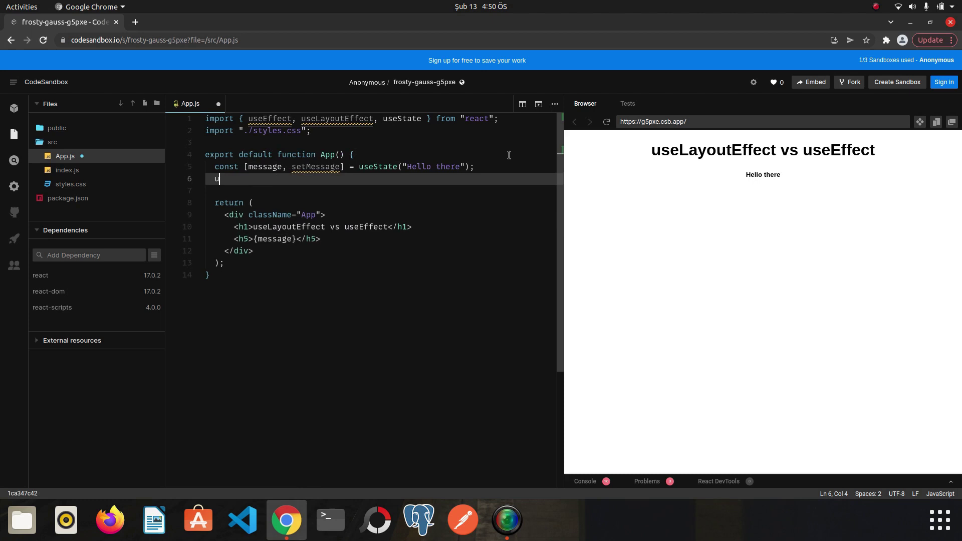
type("seE")
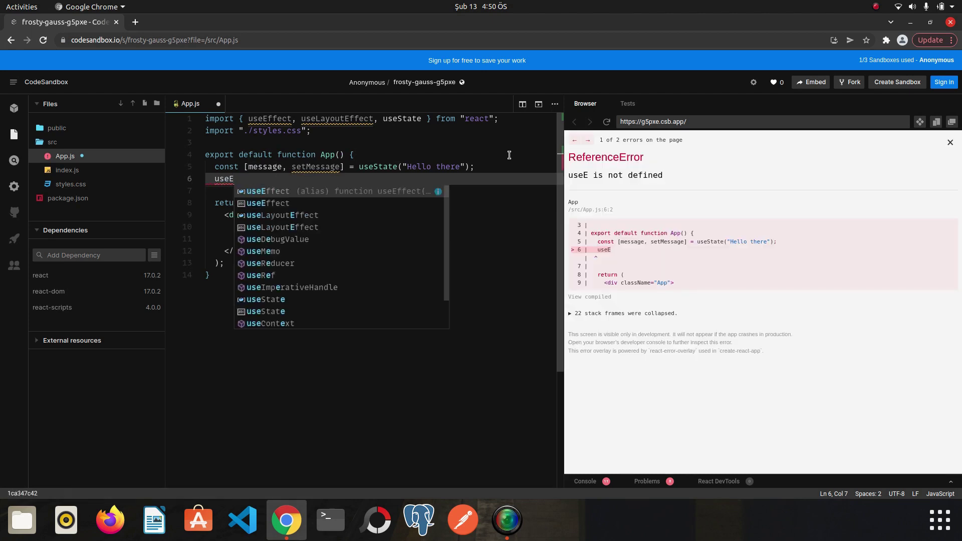
left_click(548, 163)
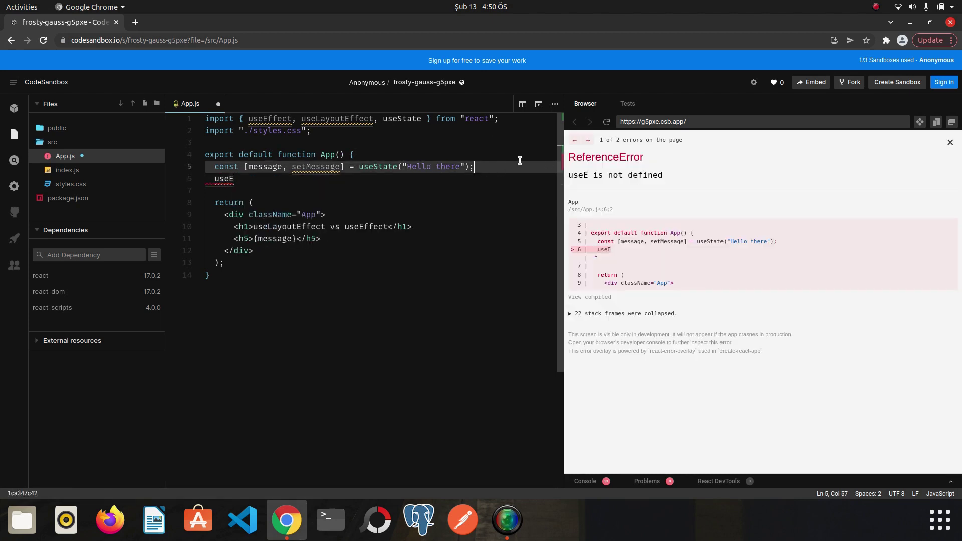
key("Return")
left_click(226, 194)
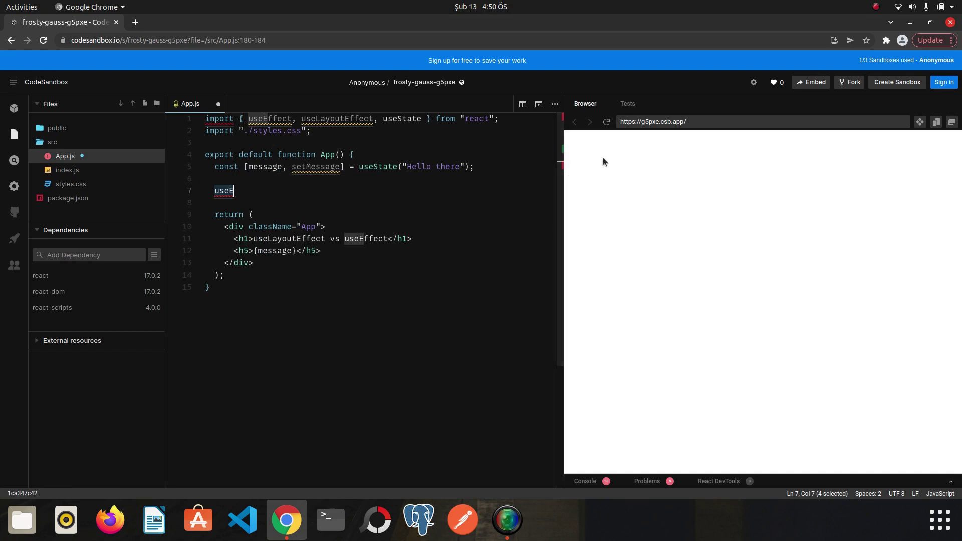
key("End")
key("BackSpace")
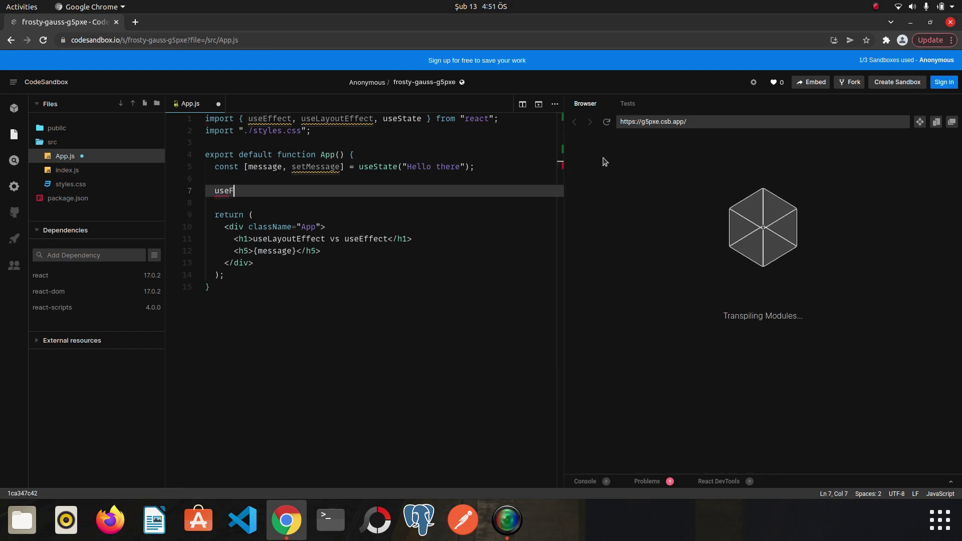
key("ctrl+space")
type("E")
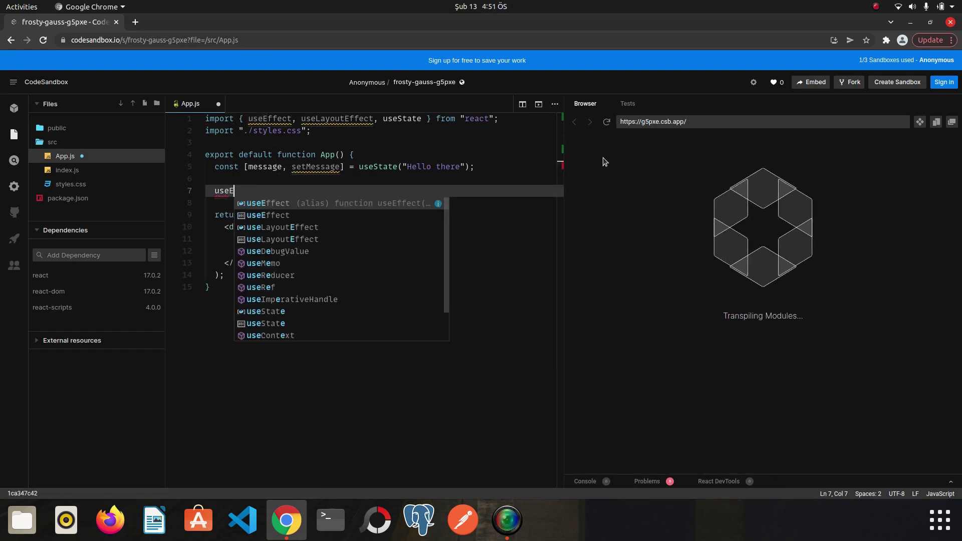
key("Return")
type("(")
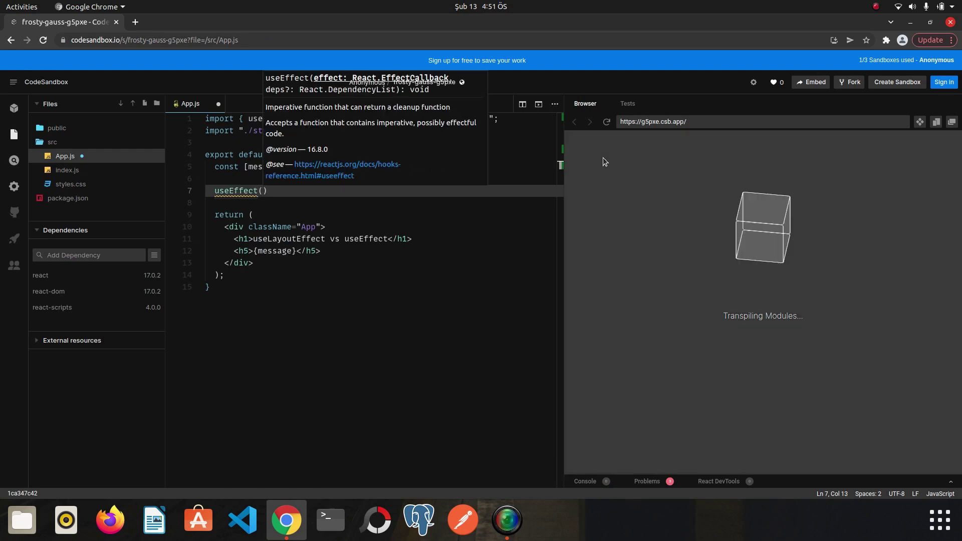
type("()=>{")
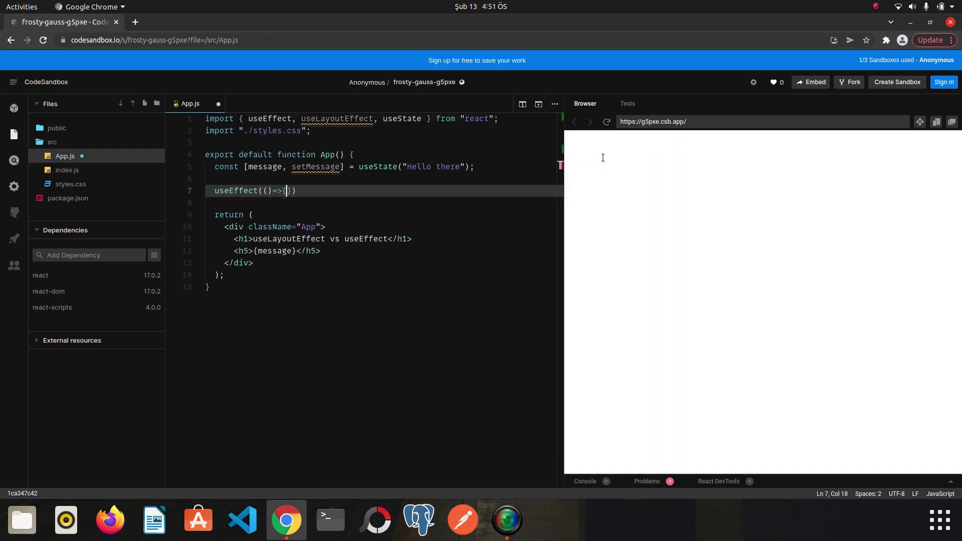
- Make the effect body call setMessage('Welcome Benjamin') and save
key("Return")
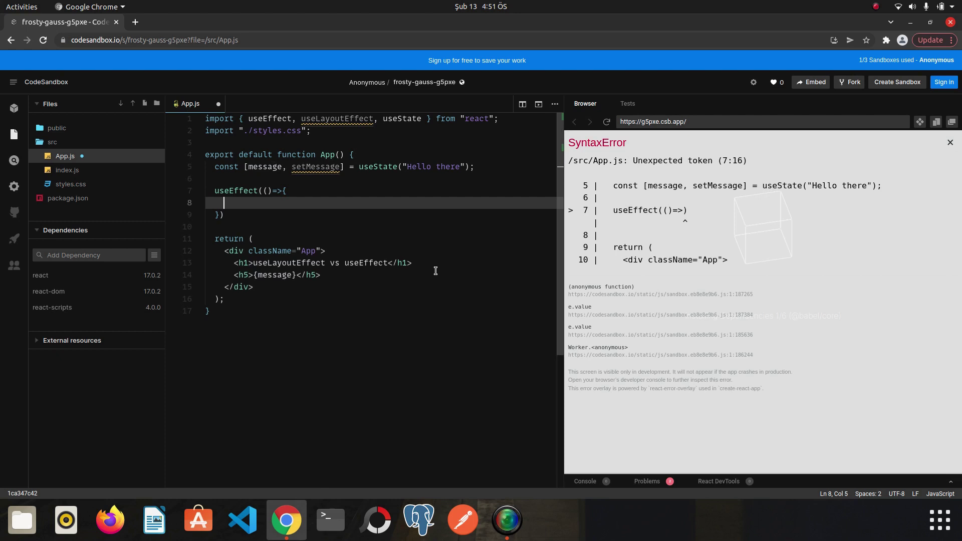
type("SETM")
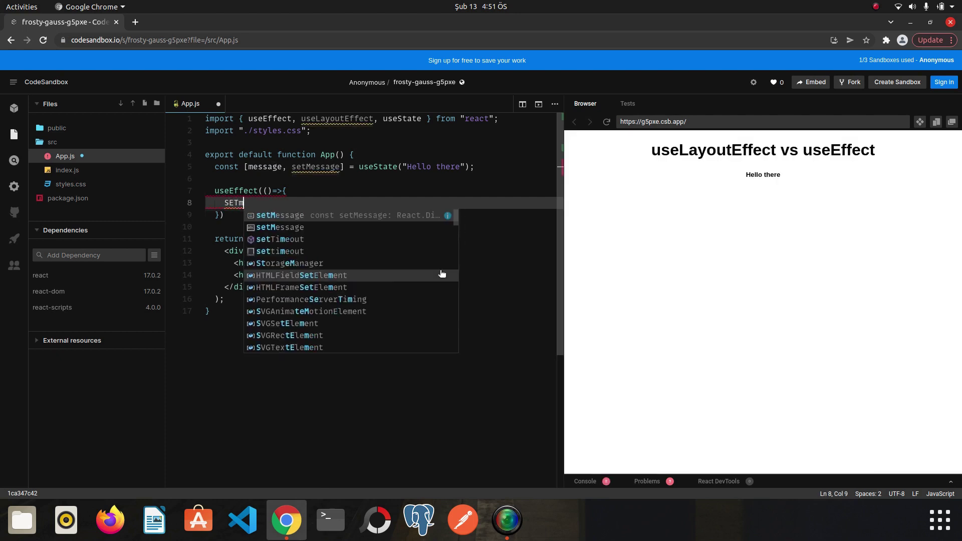
key("Return")
type("('")
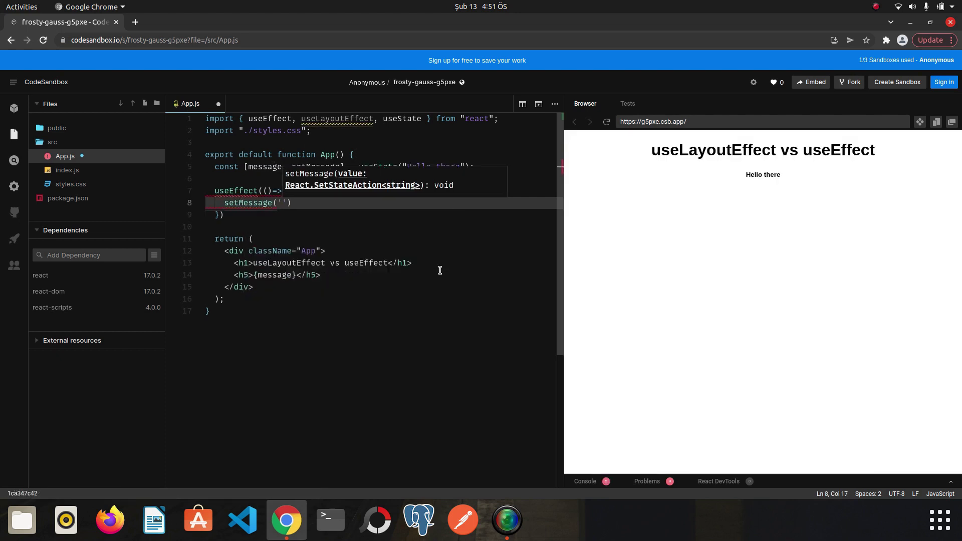
type("wELC")
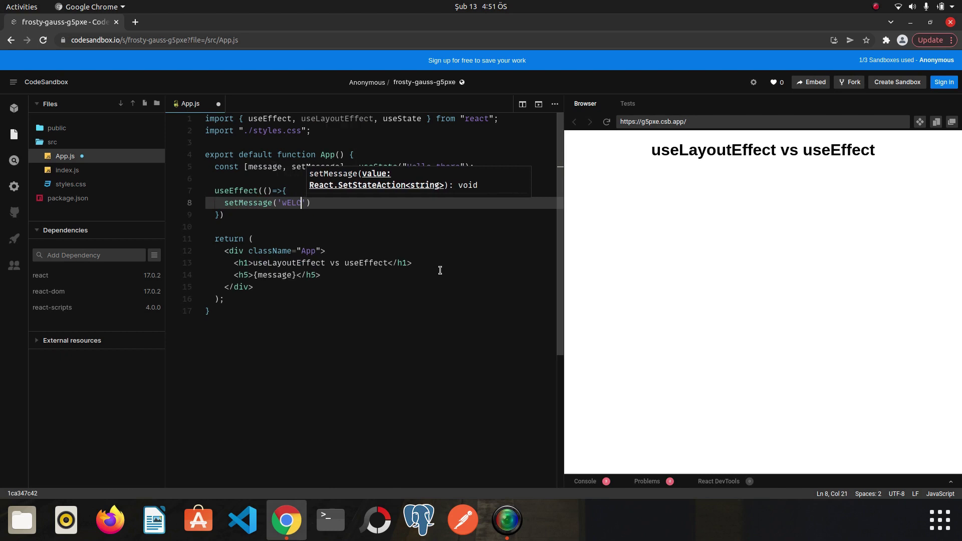
key("BackSpace")
key("BackSpace")
key("BackSpace")
type("Welcome ")
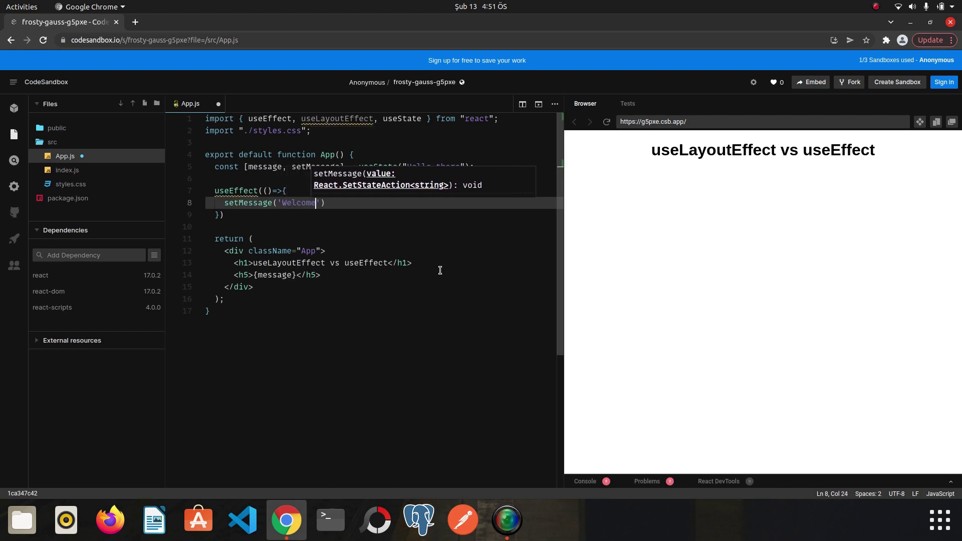
type("Beham")
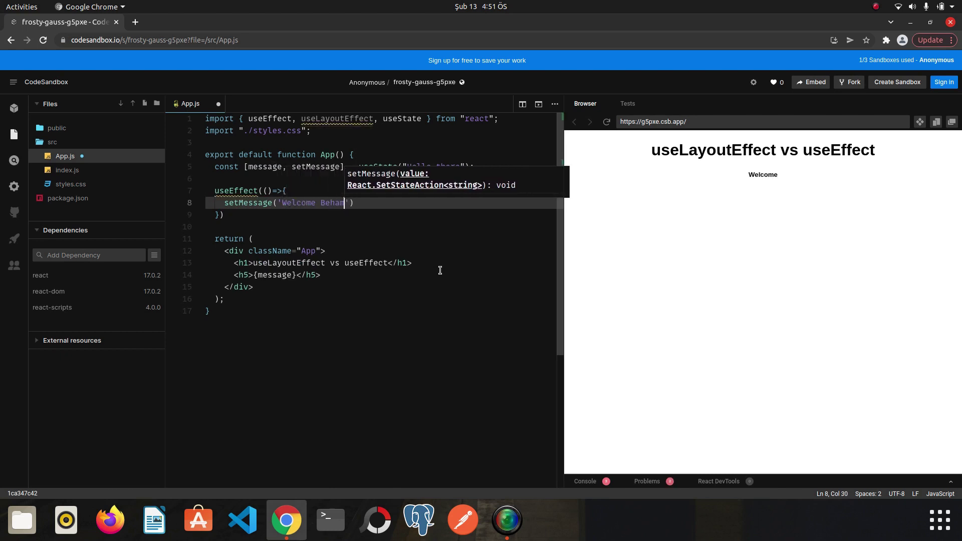
key("BackSpace")
key("BackSpace")
key("BackSpace")
type("njamin")
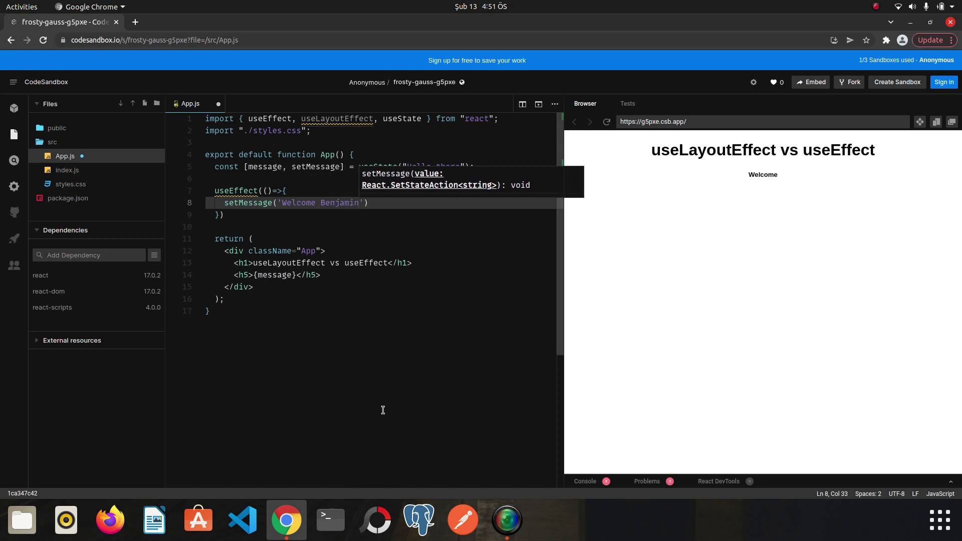
key("ctrl+s")
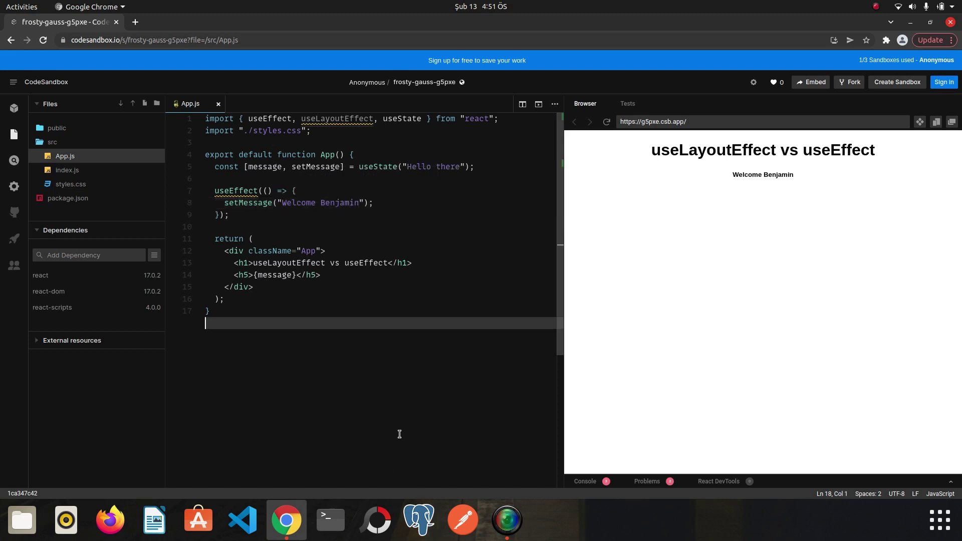
left_click(607, 122)
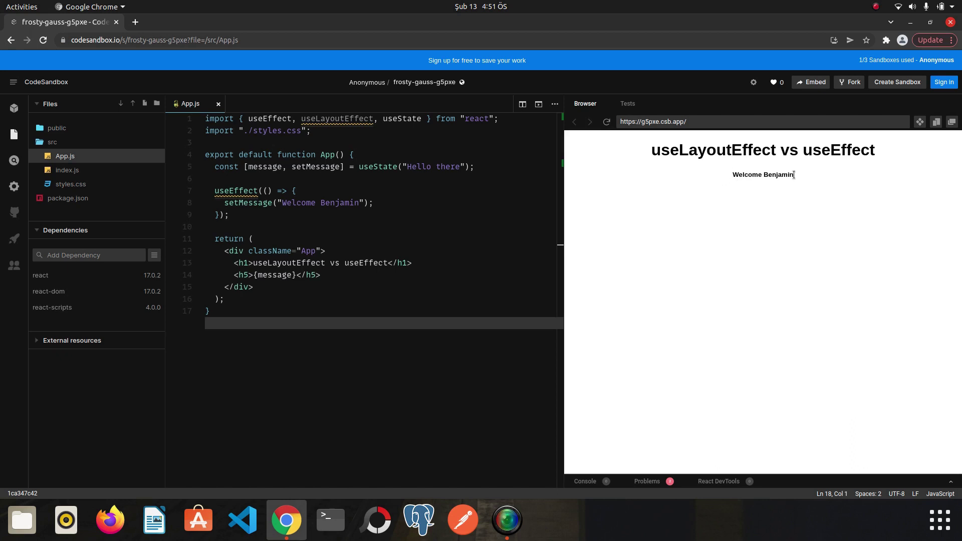
left_click_drag(794, 173, 728, 174)
left_click(828, 191)
triple_click(775, 175)
left_click(736, 181)
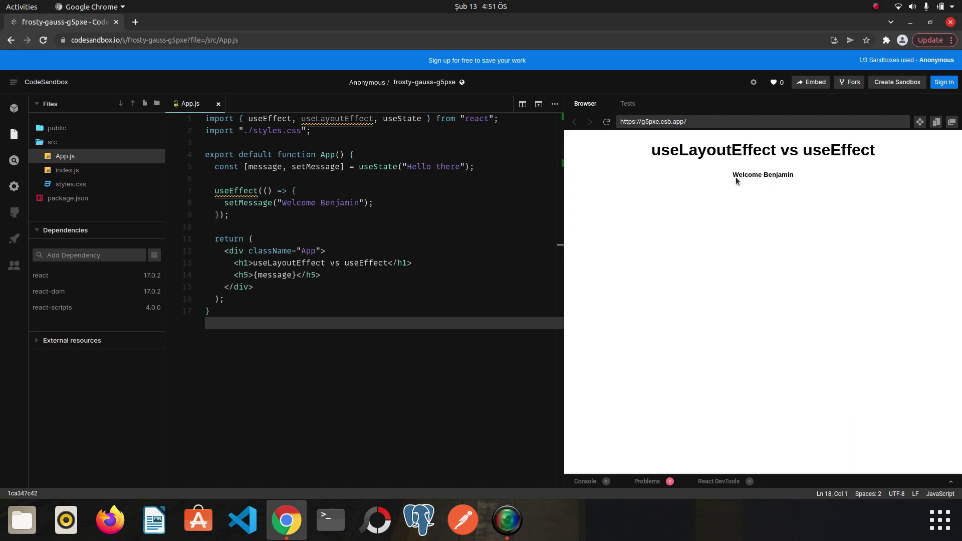
left_click(607, 123)
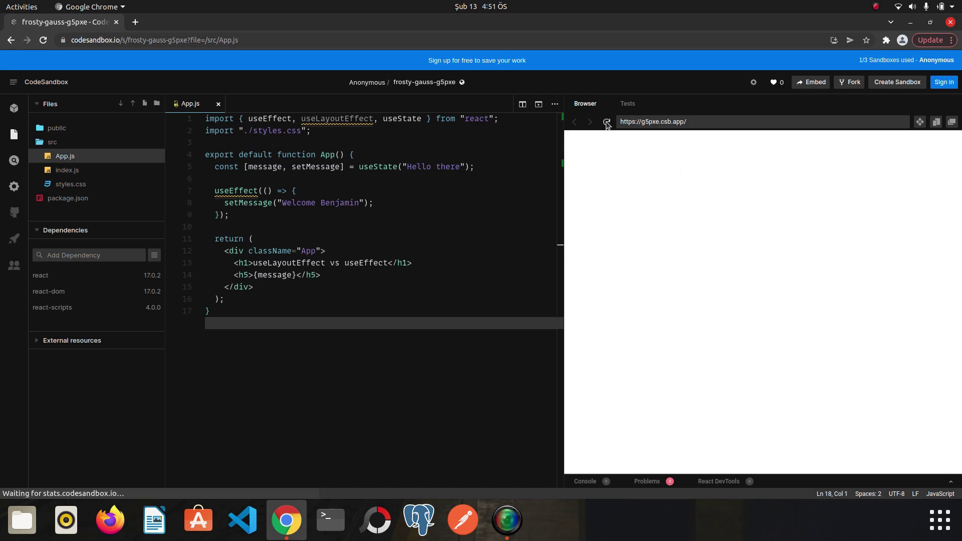
left_click(609, 123)
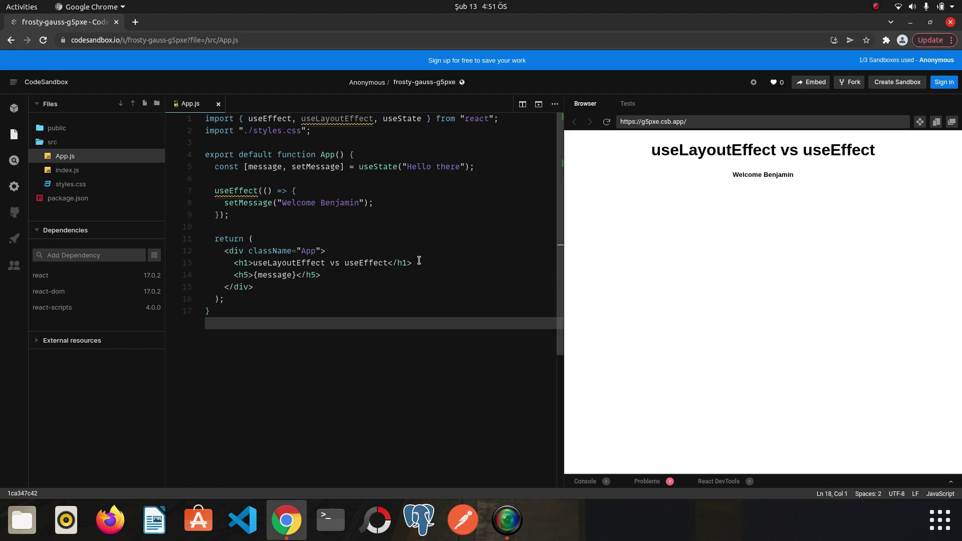
left_click_drag(235, 216, 202, 193)
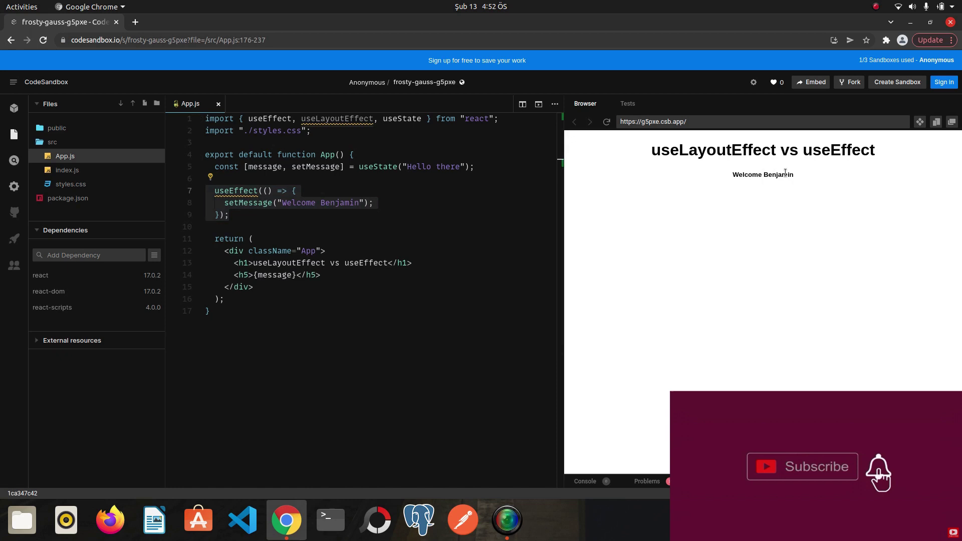
left_click_drag(798, 178, 703, 175)
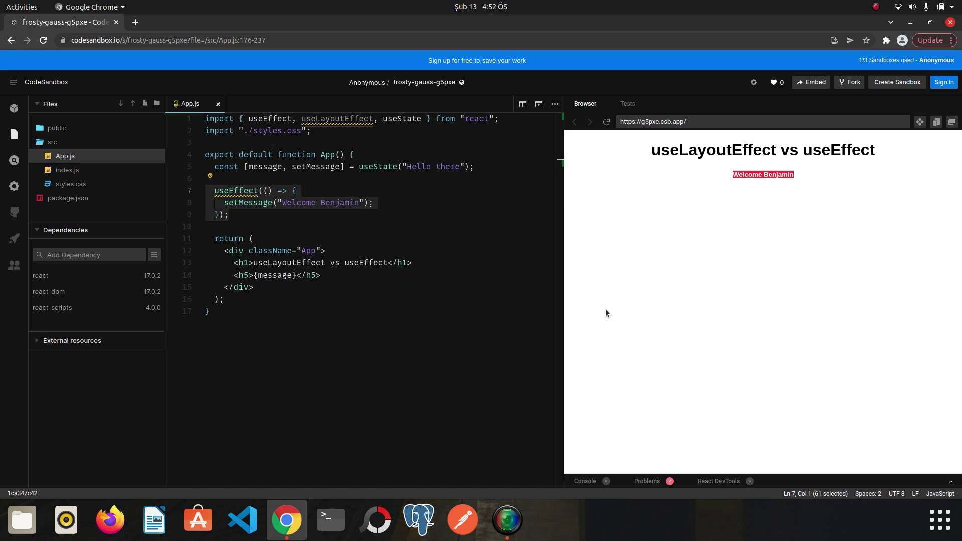
- Add an empty useLayoutEffect block below the existing useEffect block
left_click(316, 221)
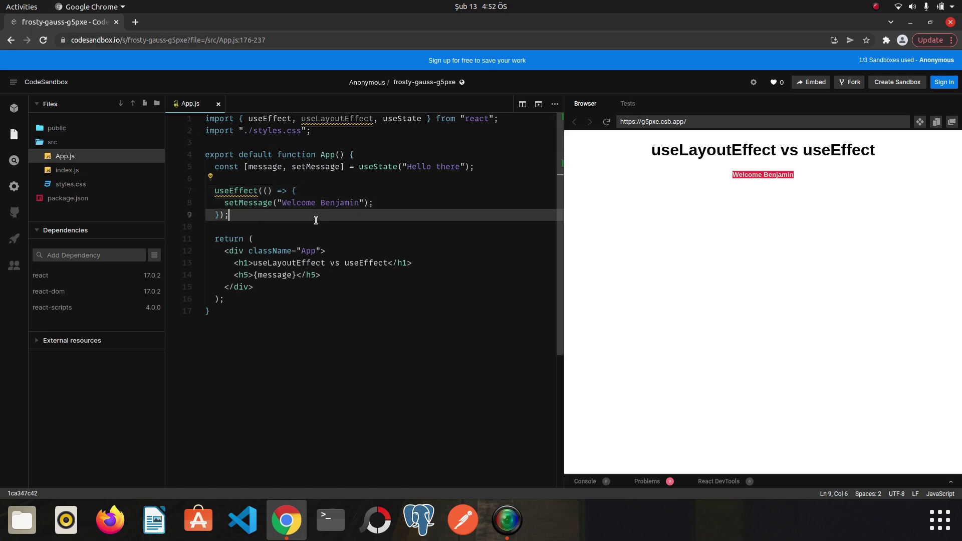
key("Return")
key("Return")
type("useL")
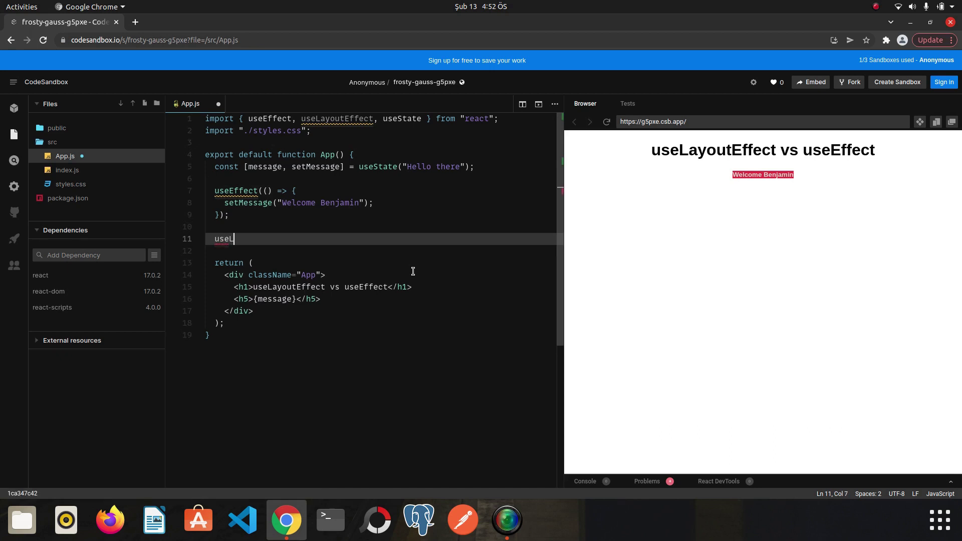
type("a")
key("Return")
type("((")
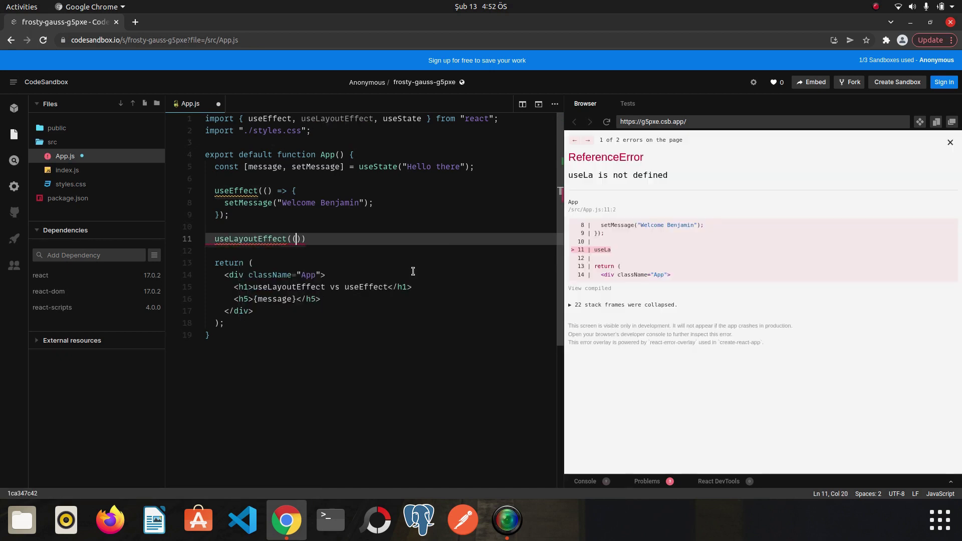
type(")=>{")
key("Return")
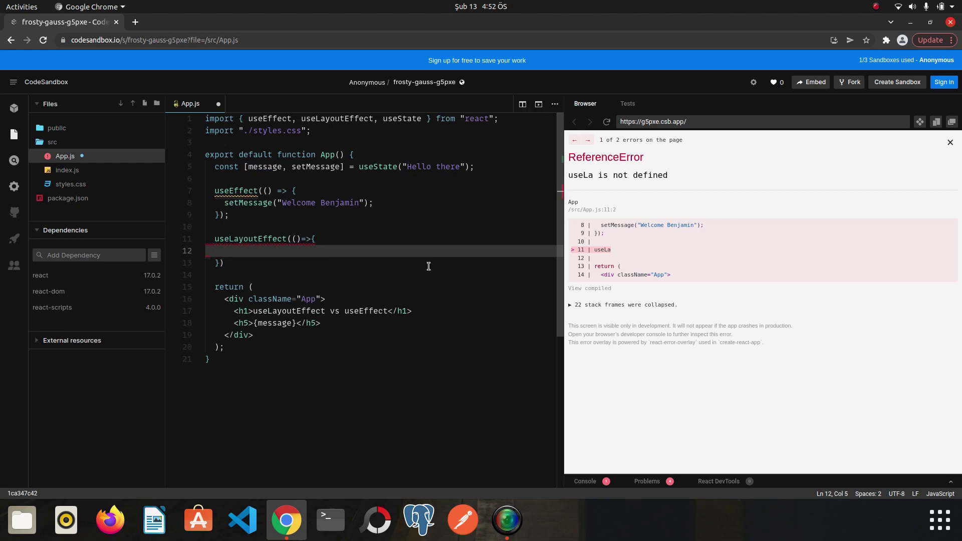
- Move setMessage('Welcome Benjamin') into useLayoutEffect, delete the useEffect block, and save
left_click_drag(374, 202, 224, 202)
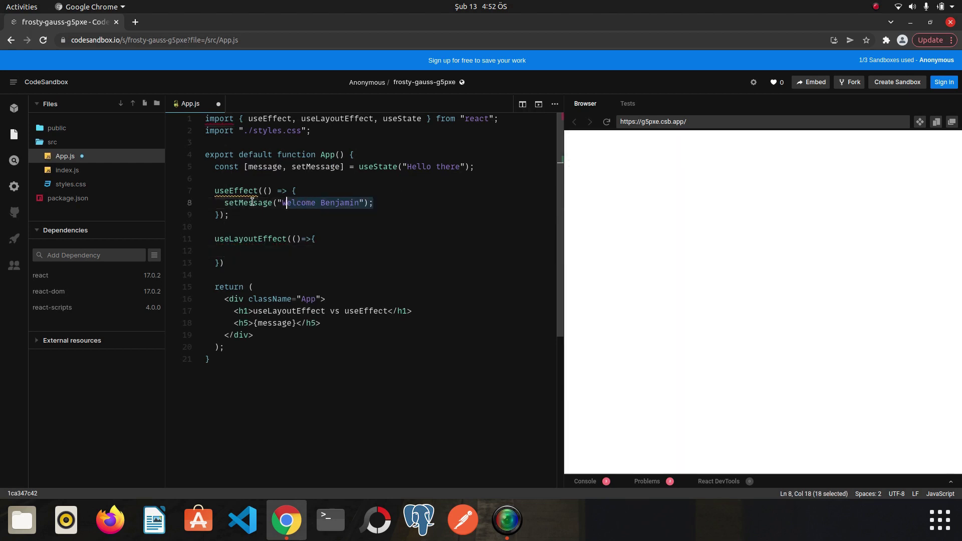
key("ctrl+c")
left_click(259, 253)
key("ctrl+v")
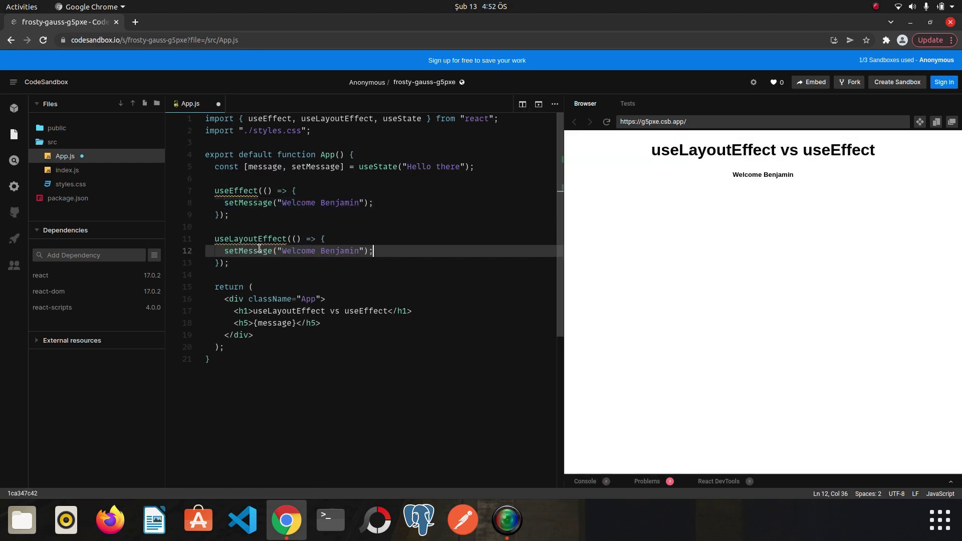
left_click_drag(254, 218, 206, 192)
key("BackSpace")
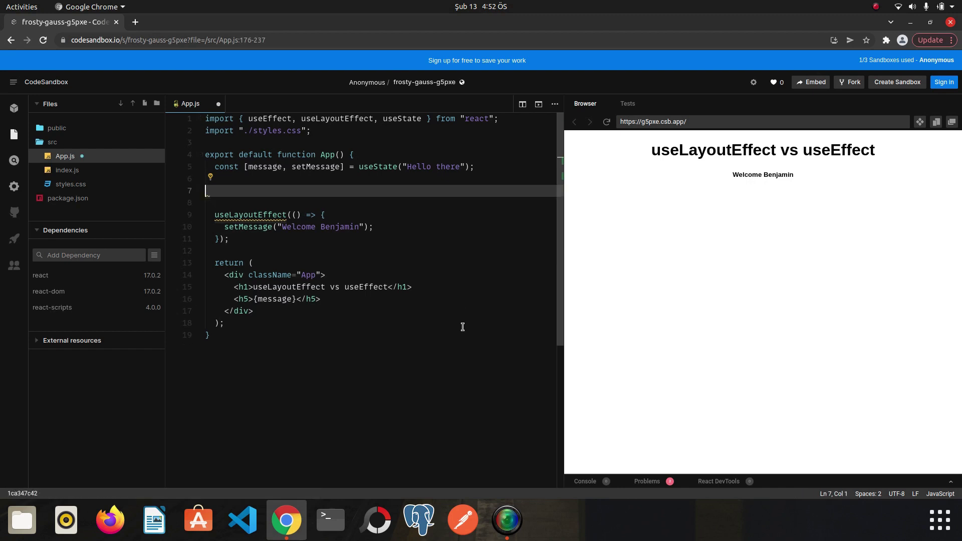
key("ctrl+s")
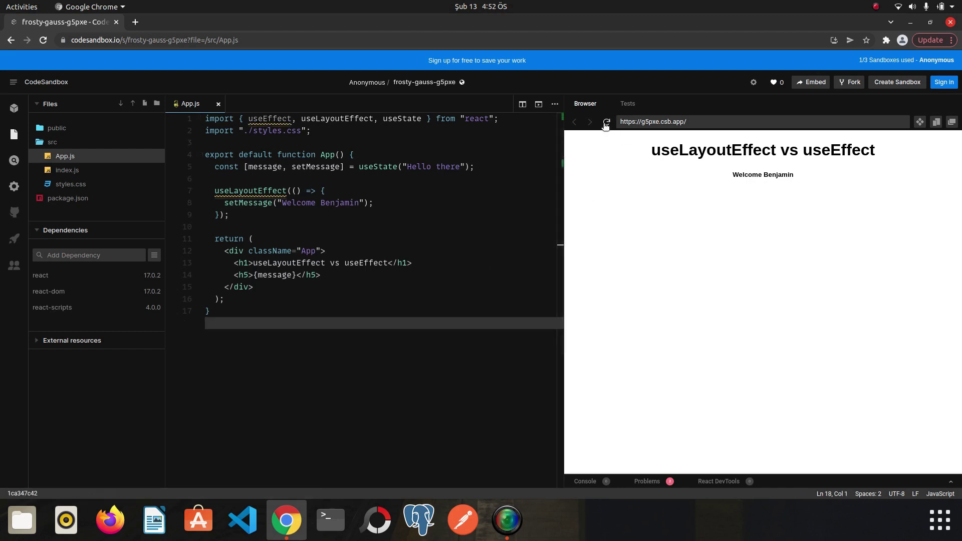
- Refresh the preview several times, then highlight its "Welcome Benjamin" heading
left_click(606, 122)
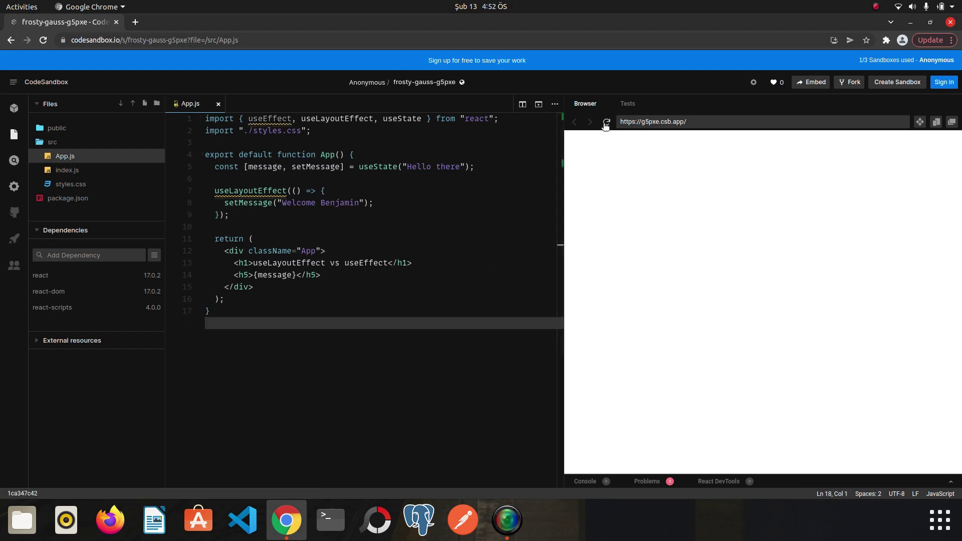
left_click(607, 123)
left_click(606, 123)
left_click(606, 123)
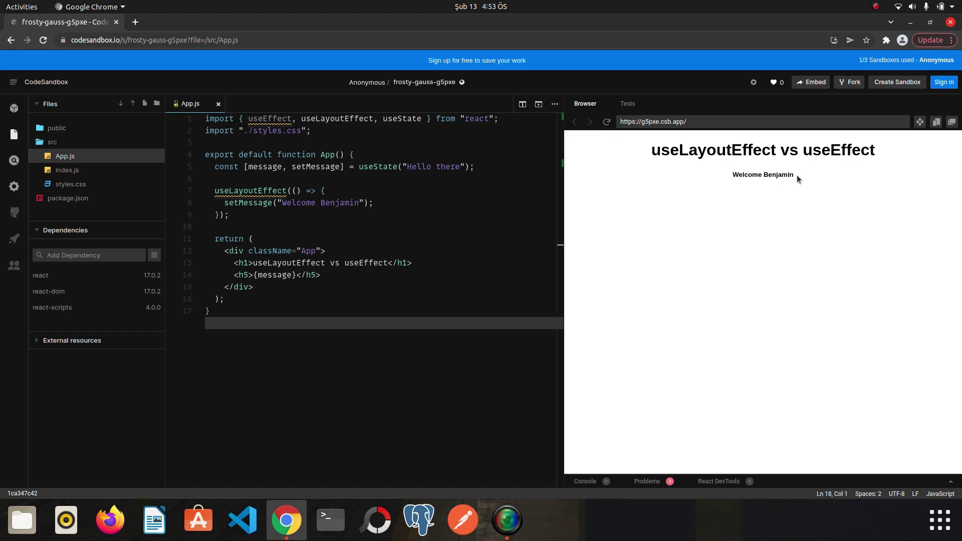
left_click_drag(799, 175, 729, 172)
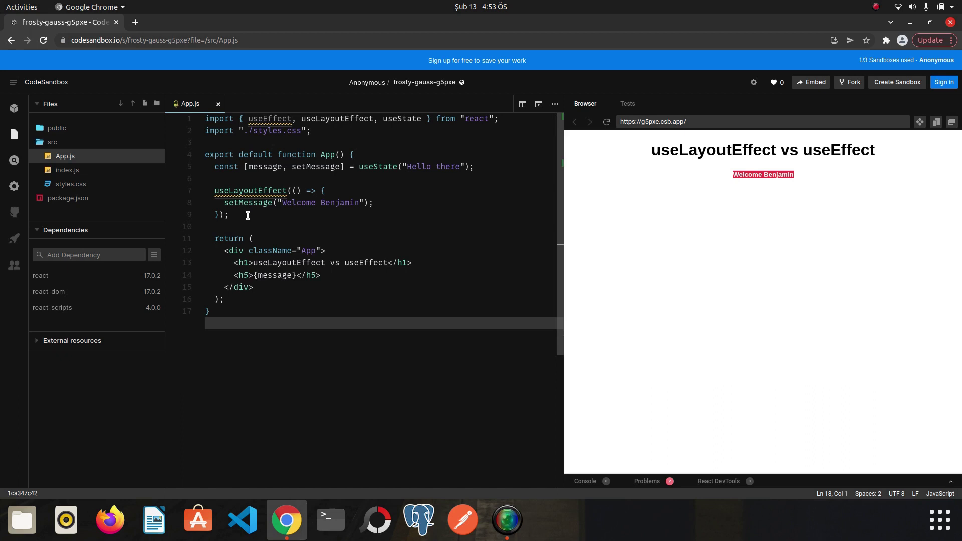
double_click(230, 193)
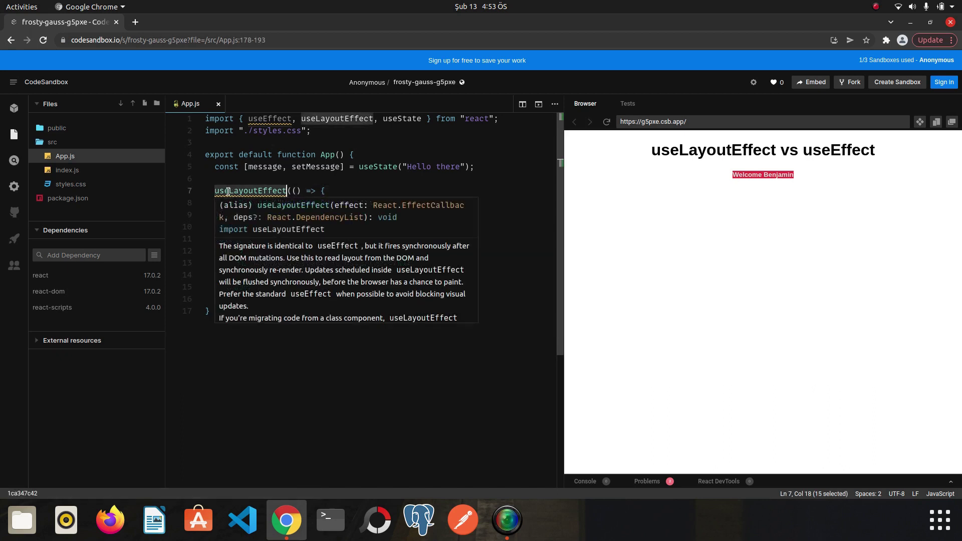
left_click(253, 203)
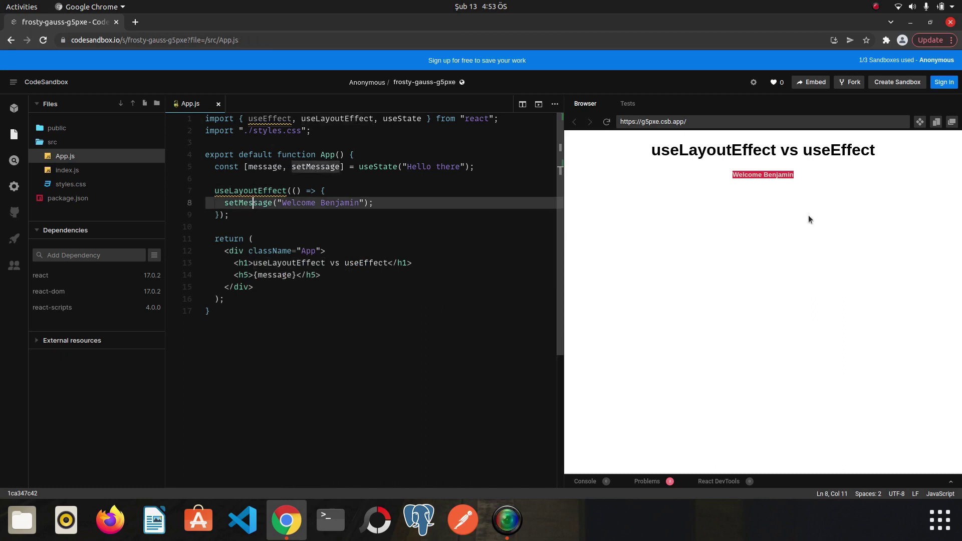
left_click(796, 175)
left_click_drag(796, 175, 729, 175)
- Add a useEffect above useLayoutEffect that logs "Useeffect worked", then save
left_click(380, 186)
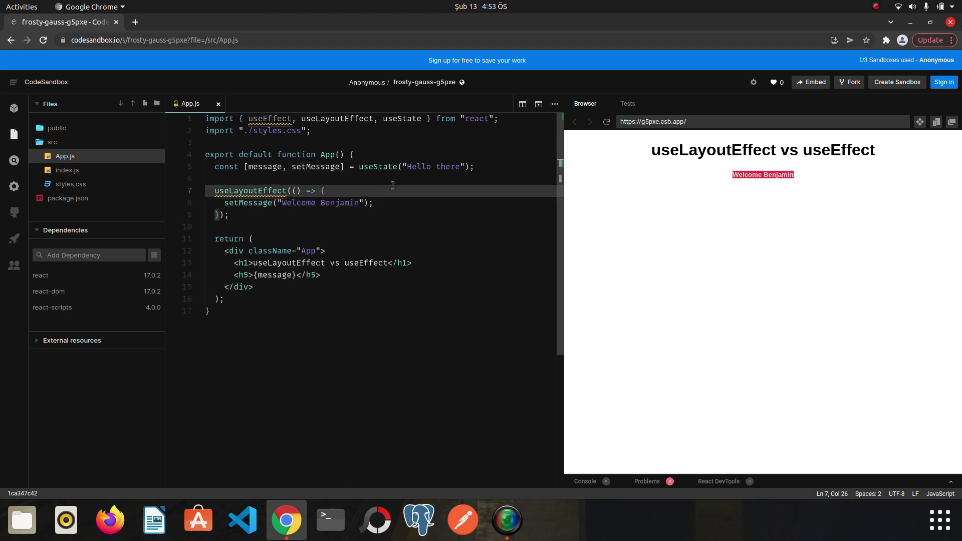
left_click(313, 216)
left_click(229, 178)
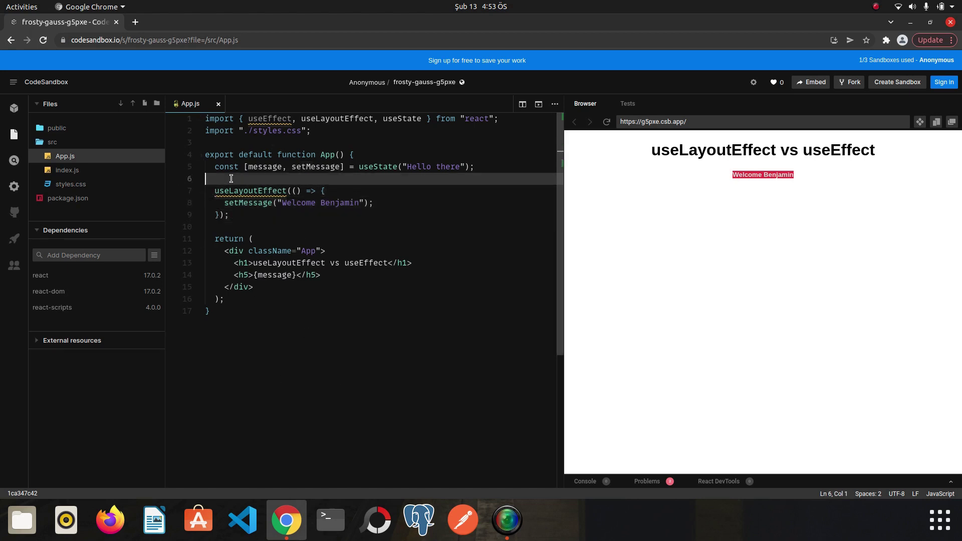
key("Return")
key("Return")
key("Up")
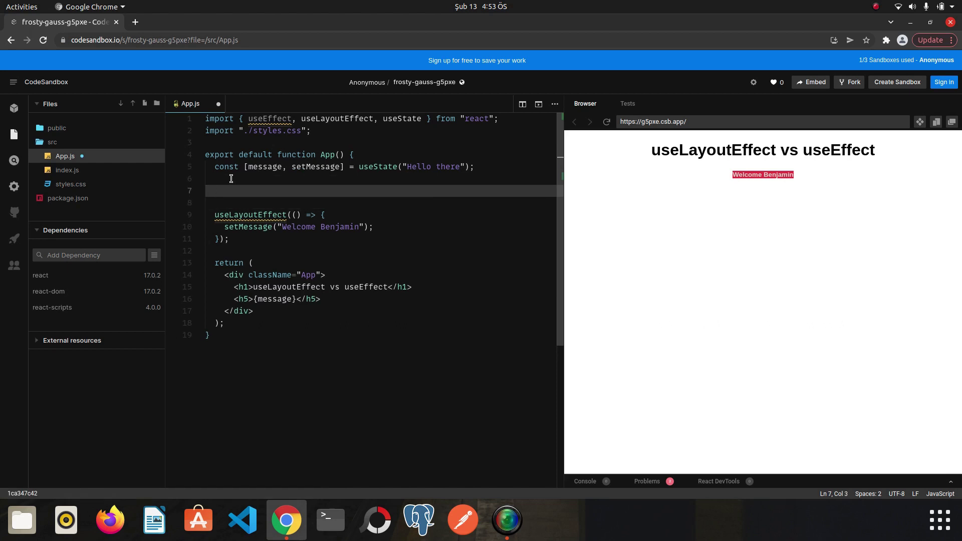
type("useEff")
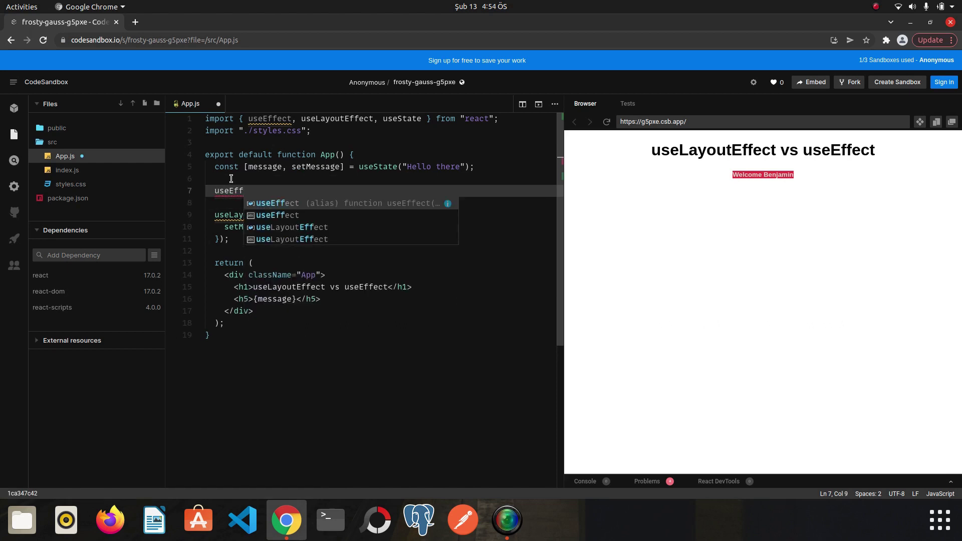
key("Return")
type("(()=>")
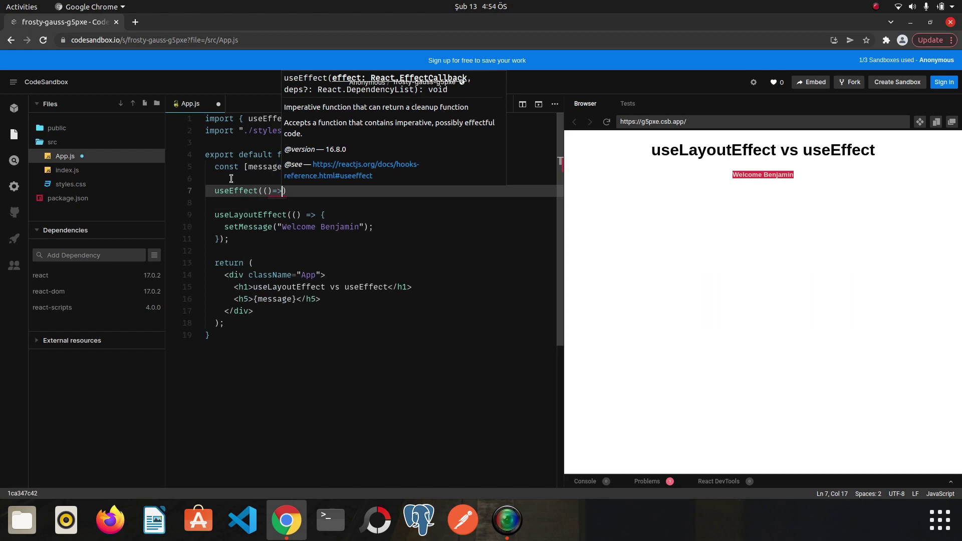
type("{")
key("Return")
type("consoole")
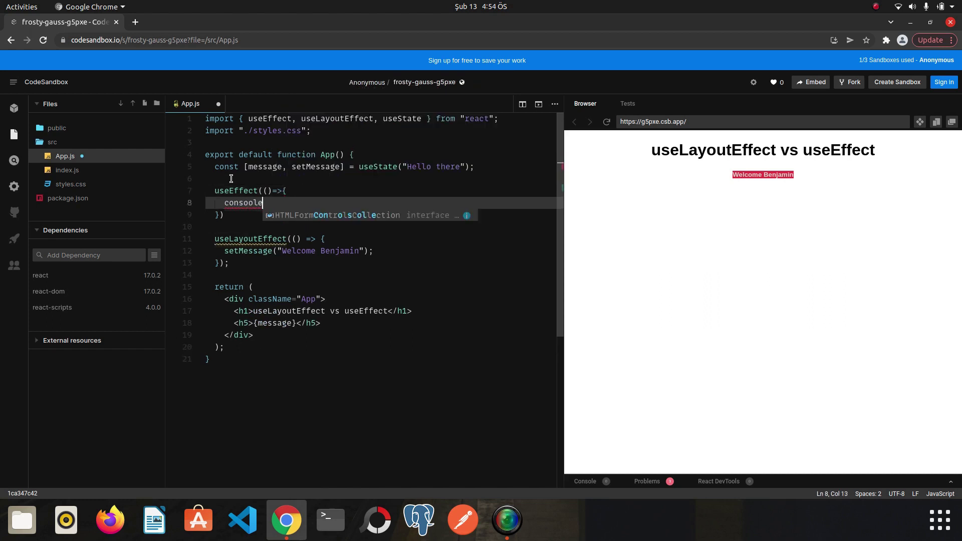
key("BackSpace")
key("BackSpace")
key("BackSpace")
type("le.log('")
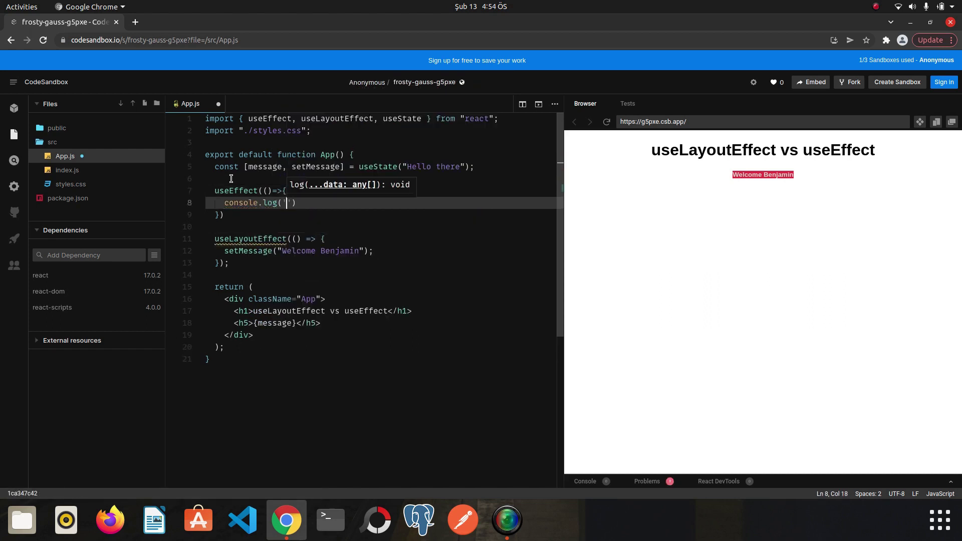
type("Use")
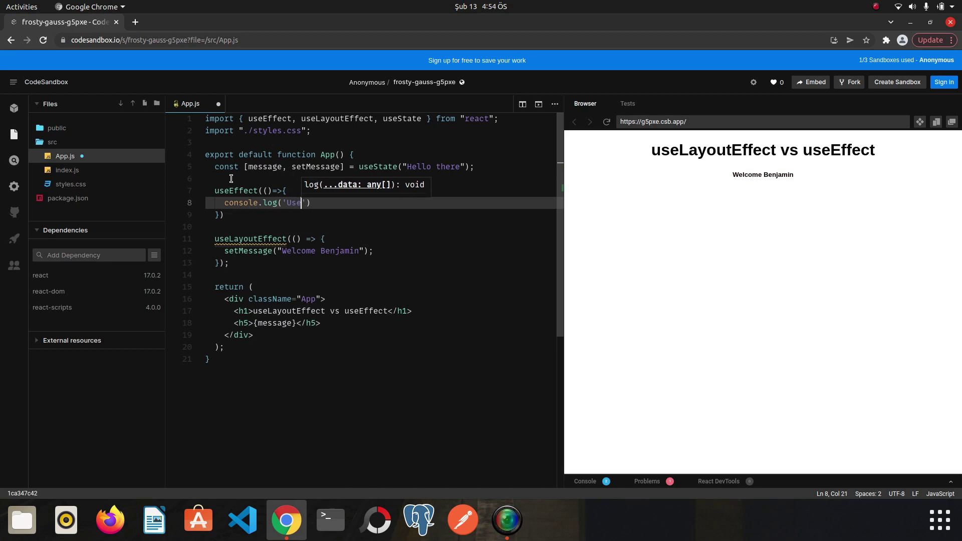
type("effect worked")
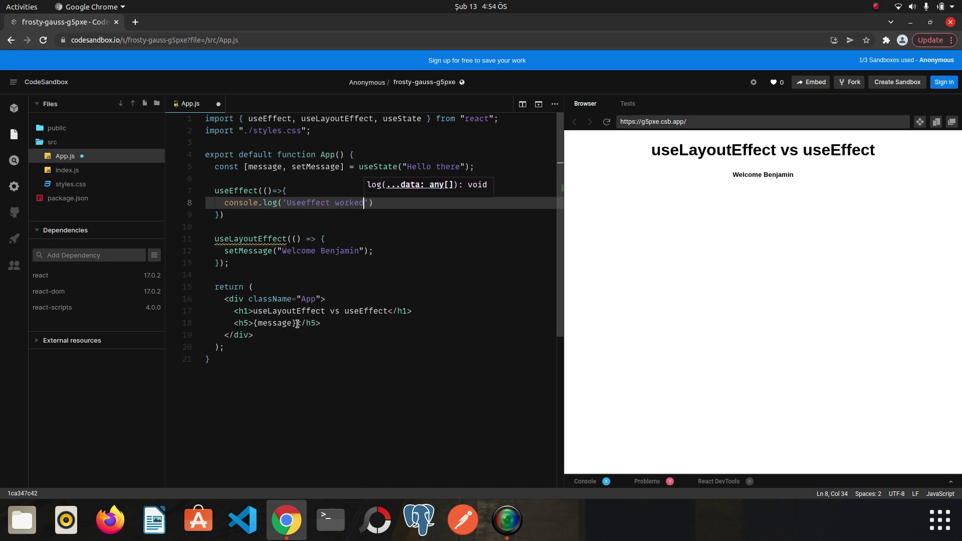
key("ctrl+s")
- Replace useLayoutEffect's setMessage with a log of "useLayoutEffect worked", then save
left_click_drag(380, 203, 223, 204)
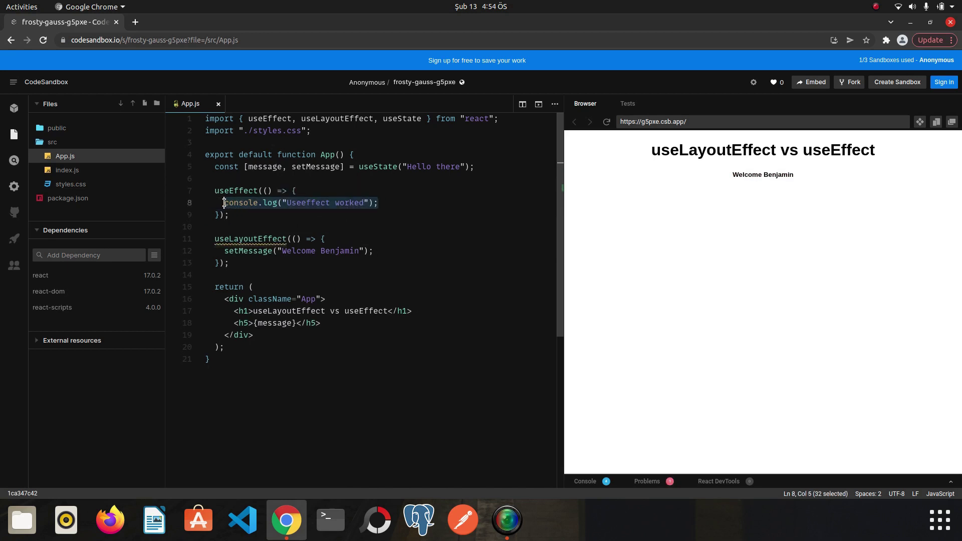
key("ctrl+c")
left_click_drag(374, 252, 223, 252)
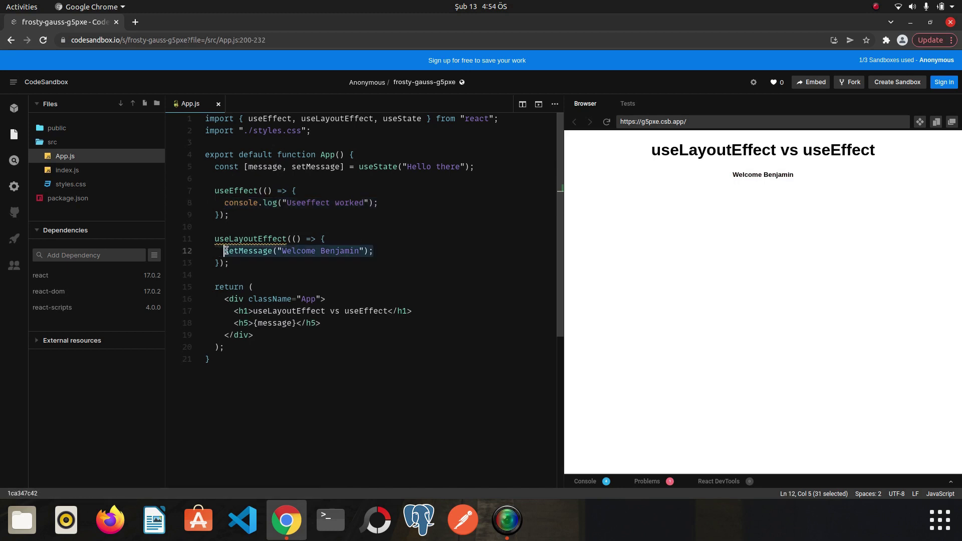
key("ctrl+v")
double_click(243, 238)
double_click(304, 251)
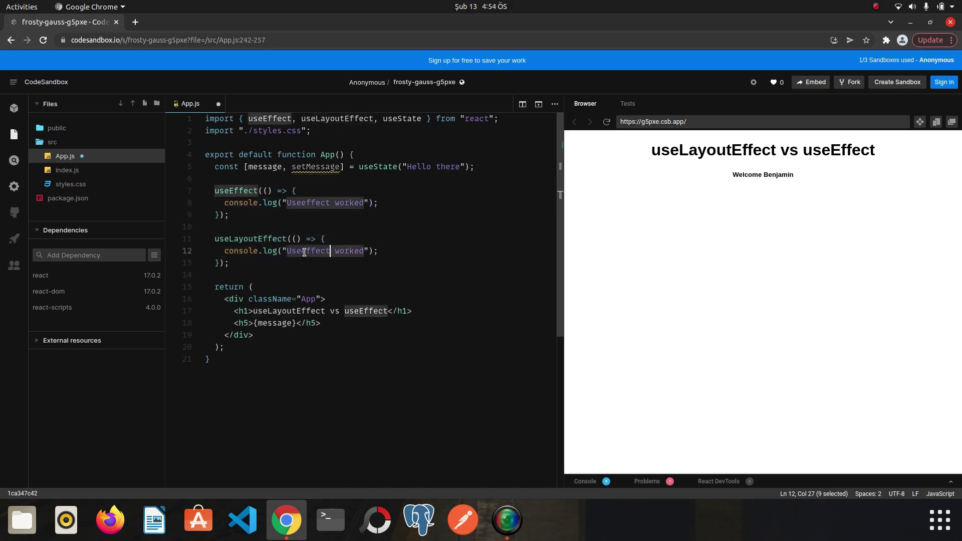
type("UseLayoutEffect")
left_click(420, 356)
key("ctrl+s")
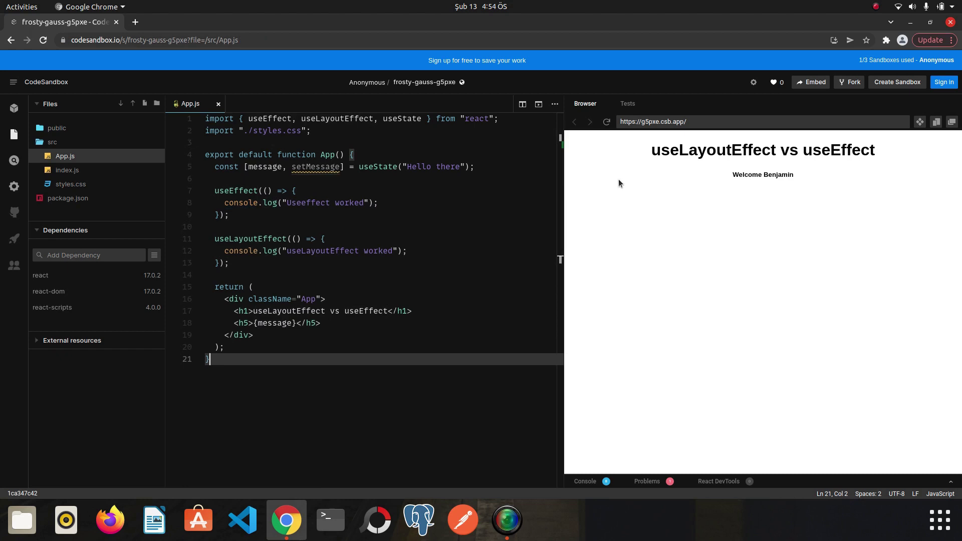
- Reload the preview, show its console, and compare each effect block with its logged message
left_click(606, 122)
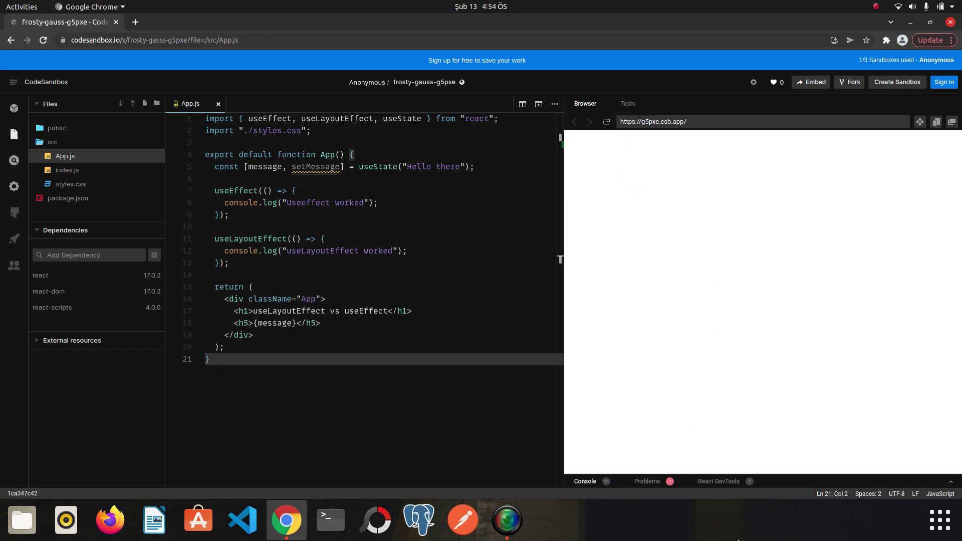
left_click(598, 484)
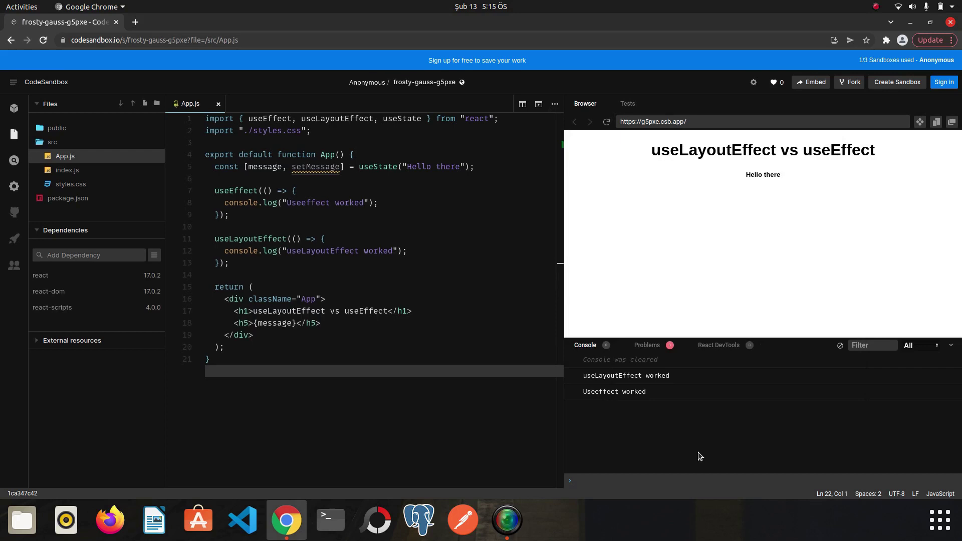
left_click_drag(230, 215, 203, 195)
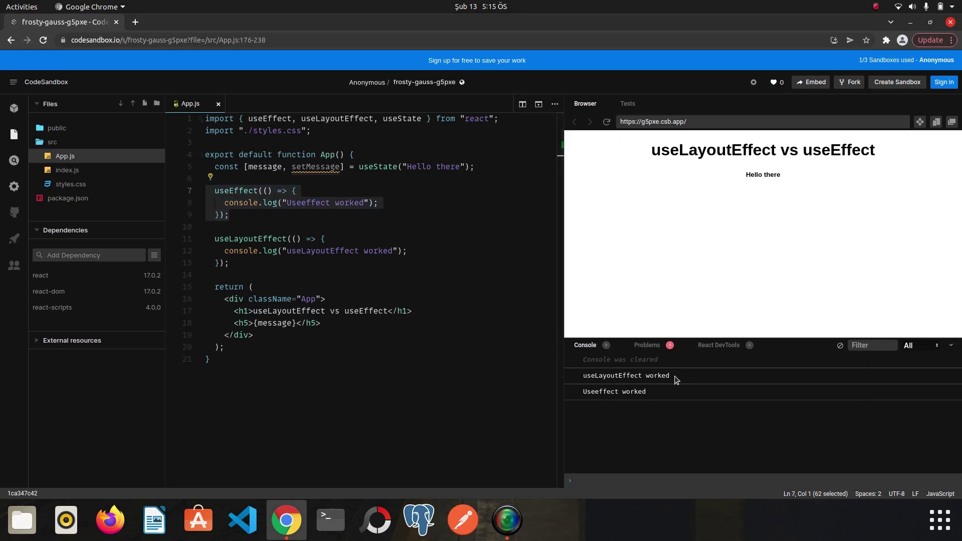
left_click_drag(675, 376, 583, 376)
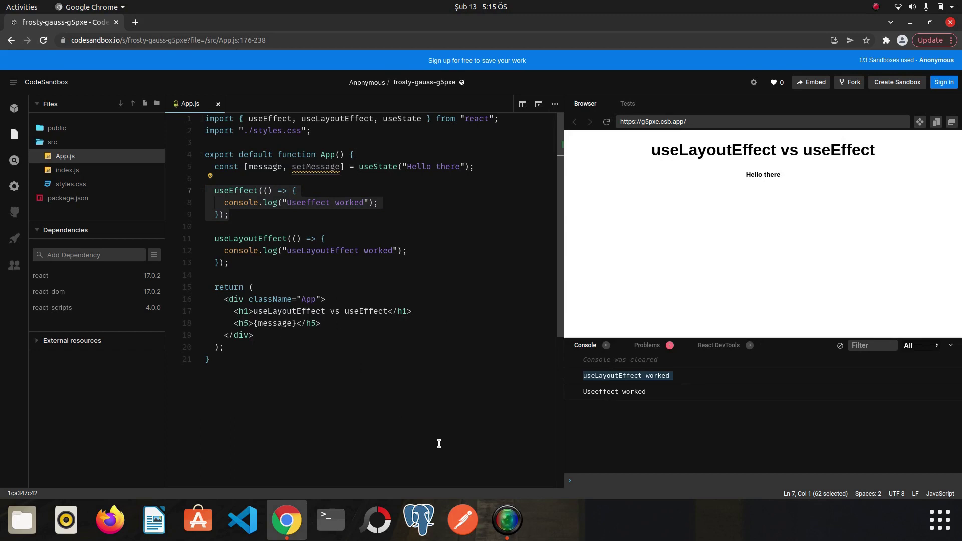
left_click_drag(247, 216, 211, 191)
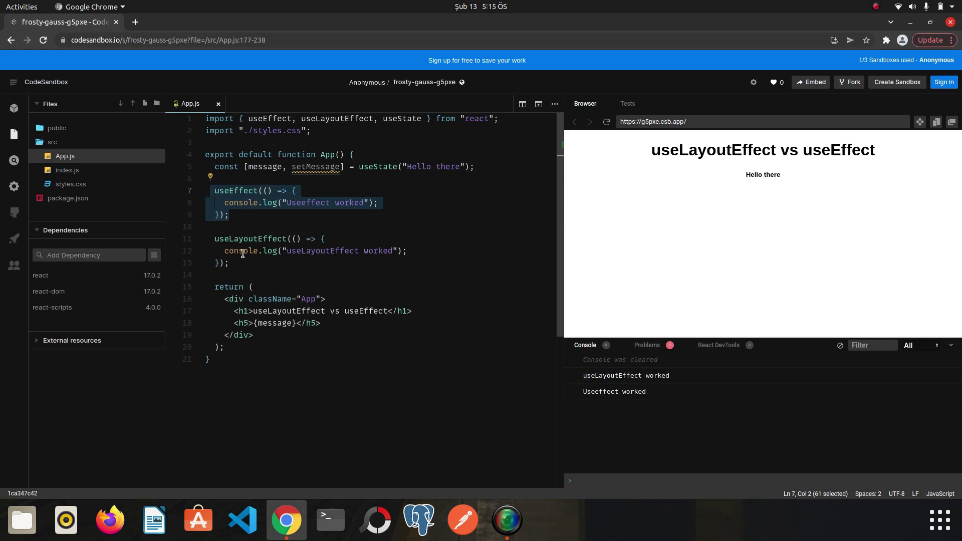
left_click_drag(238, 263, 210, 239)
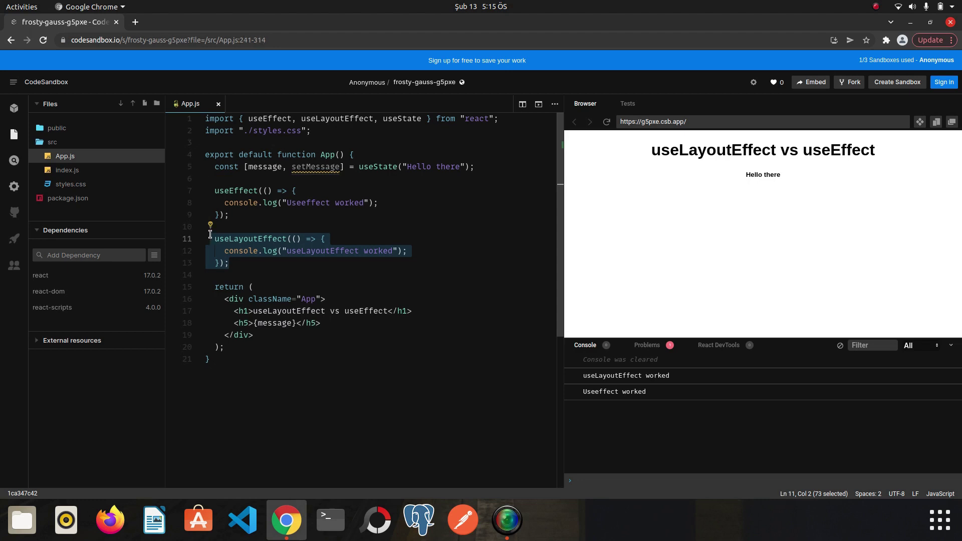
left_click(343, 400)
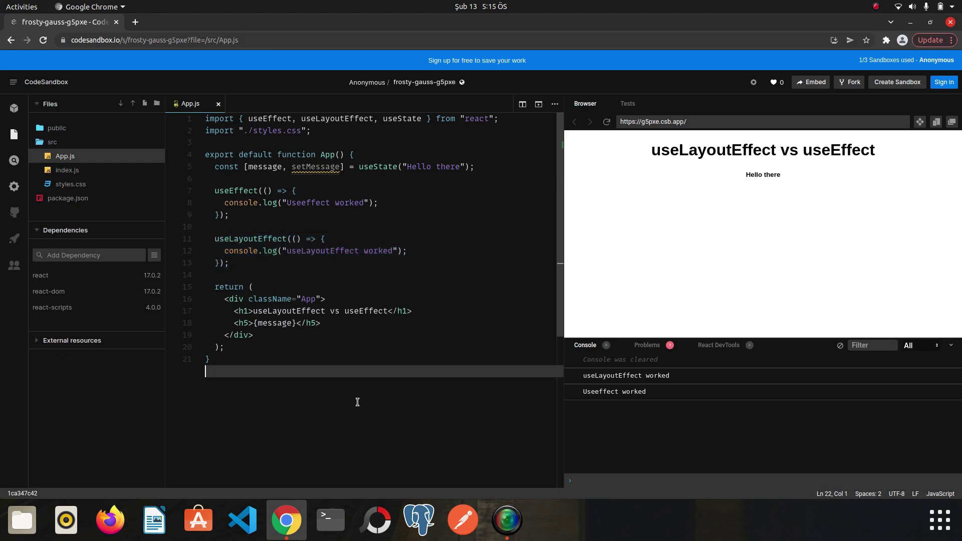